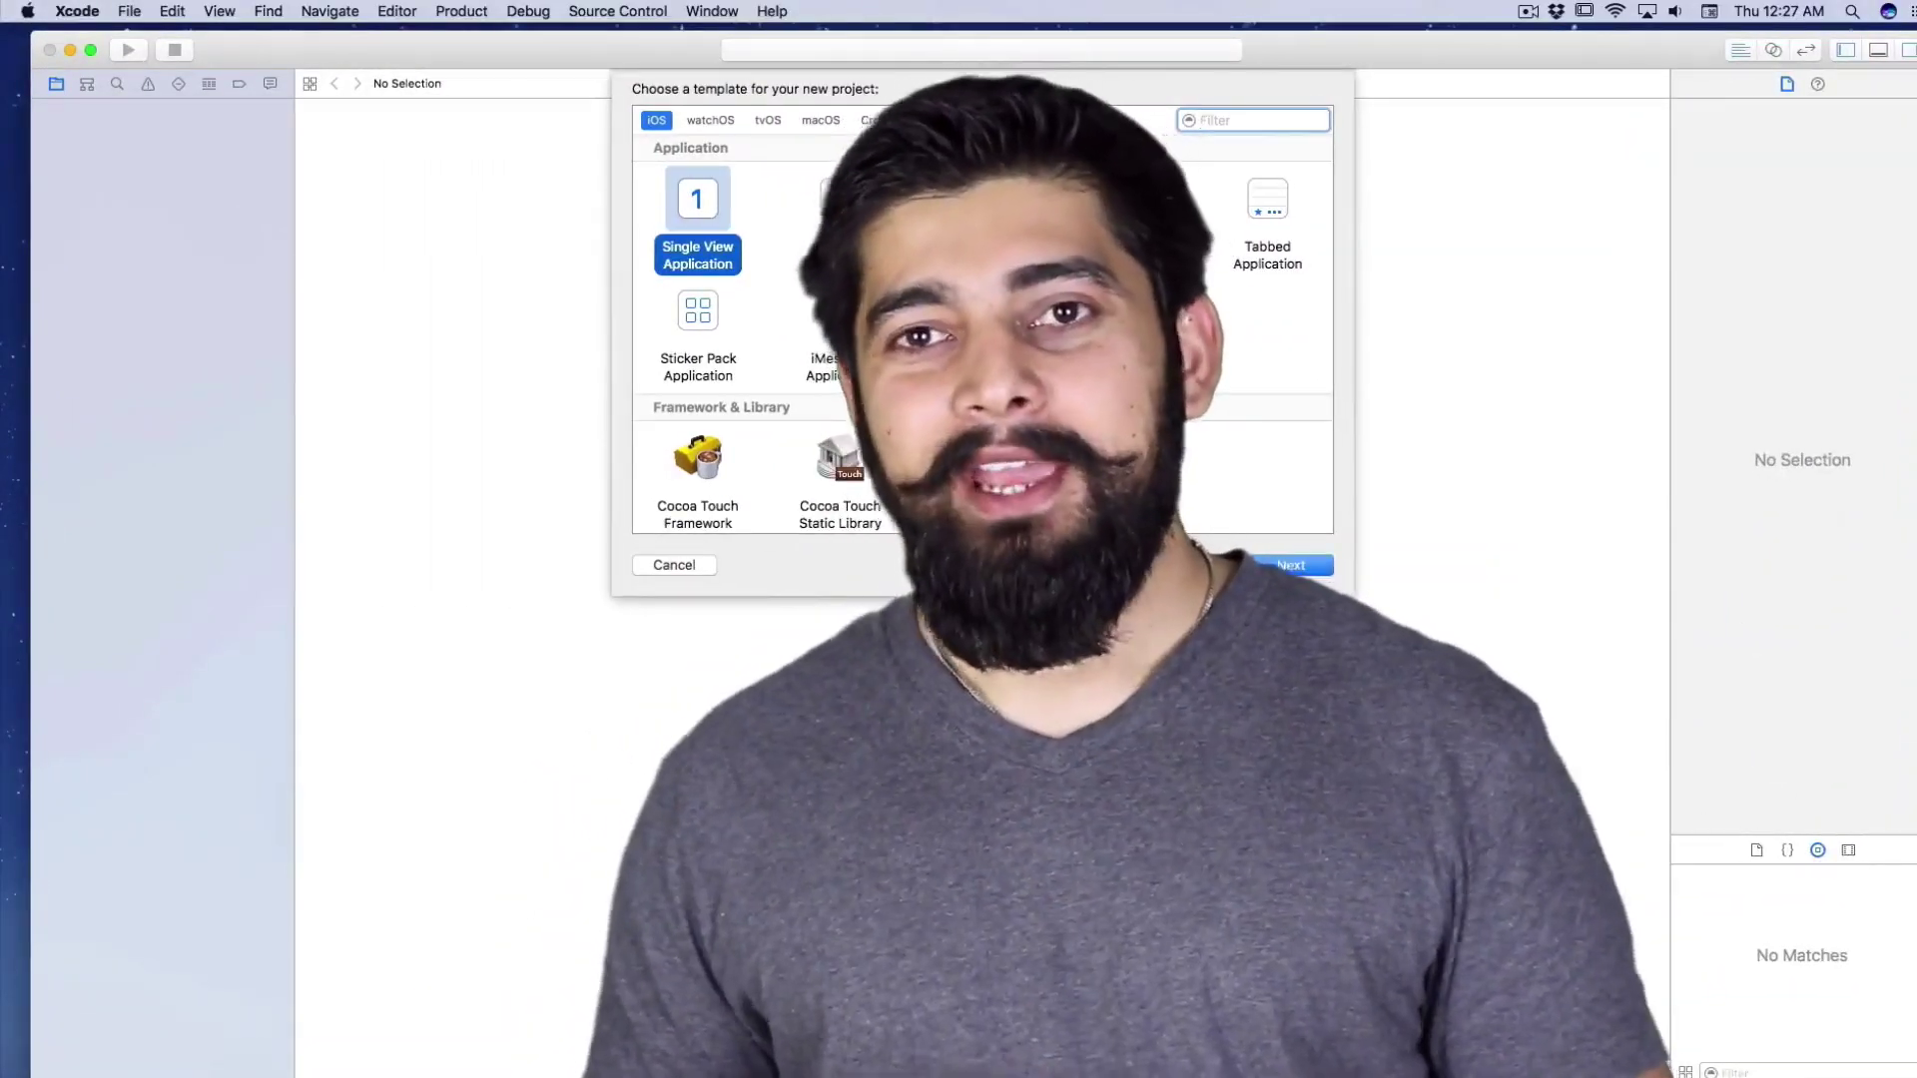
Step: Proceed with the Single View Application template to the new project's options
key(Return)
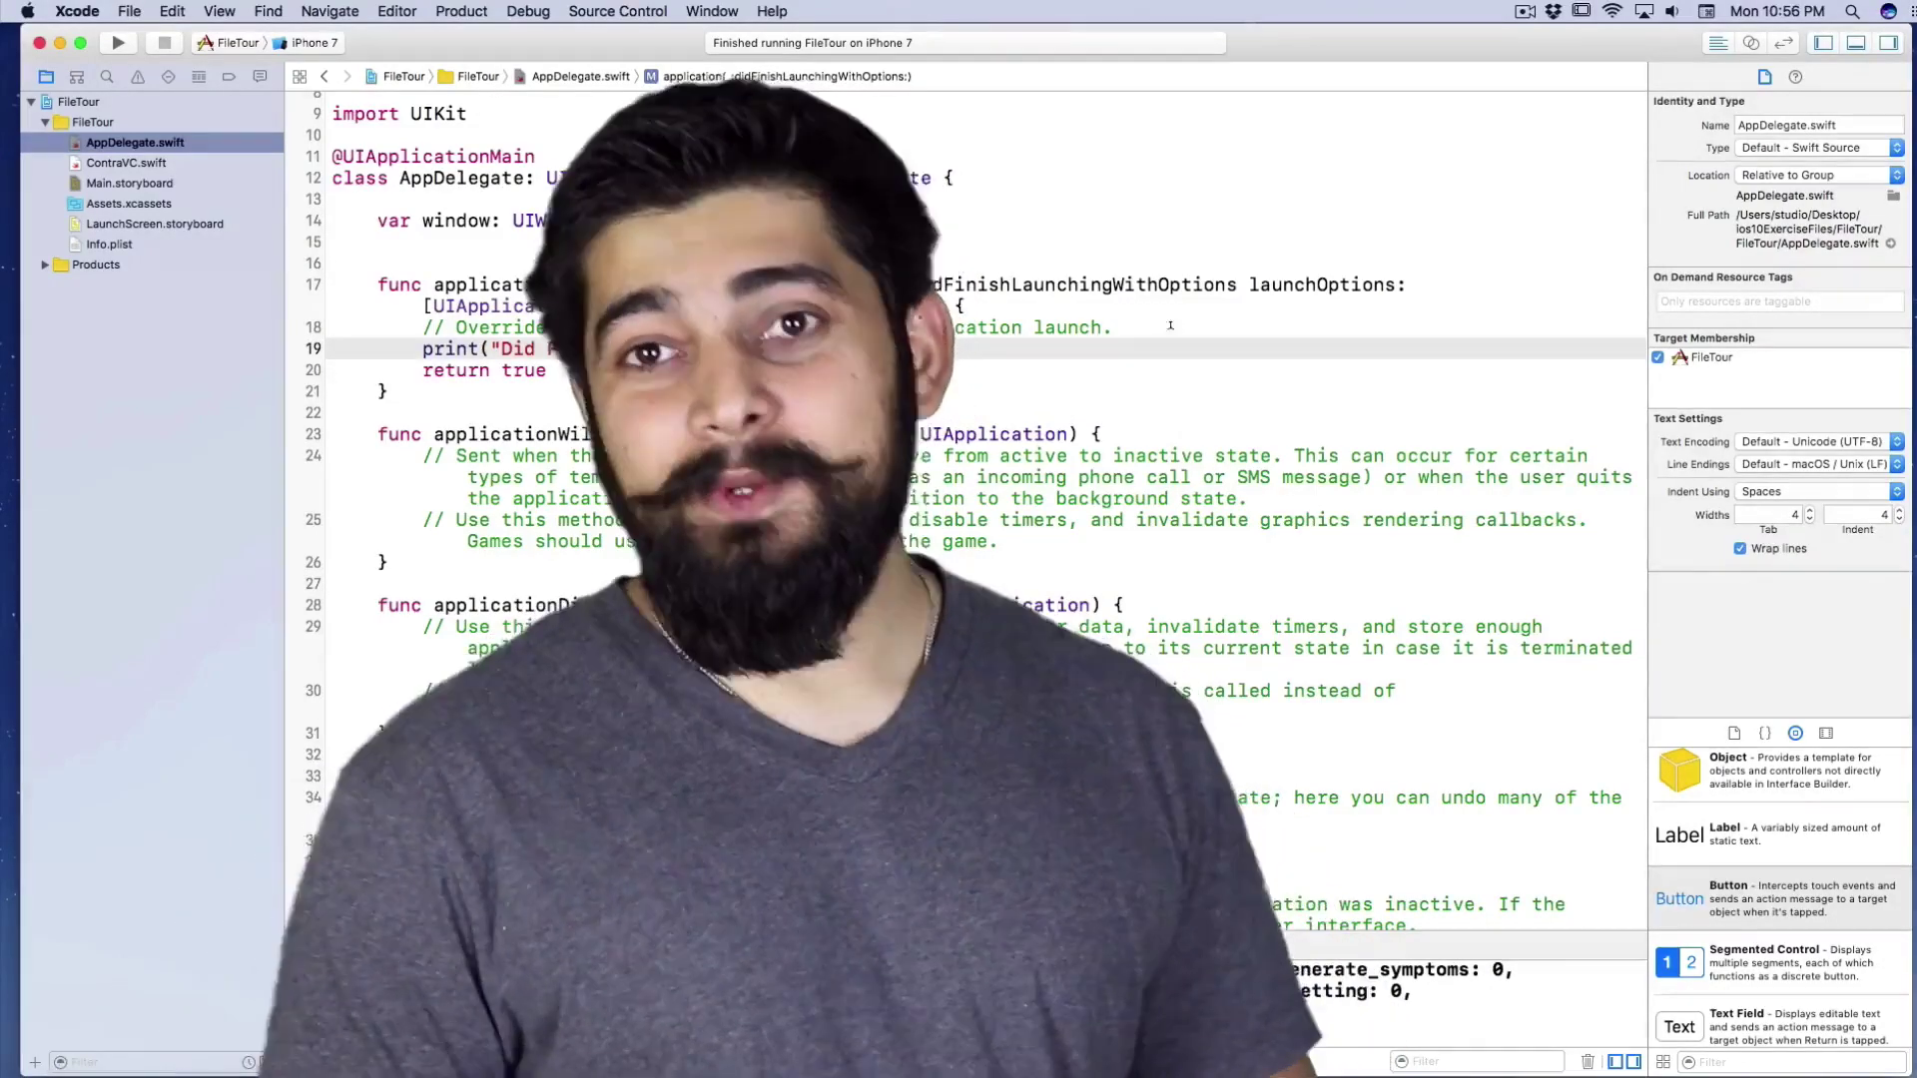
scroll(1053, 509, down, 5)
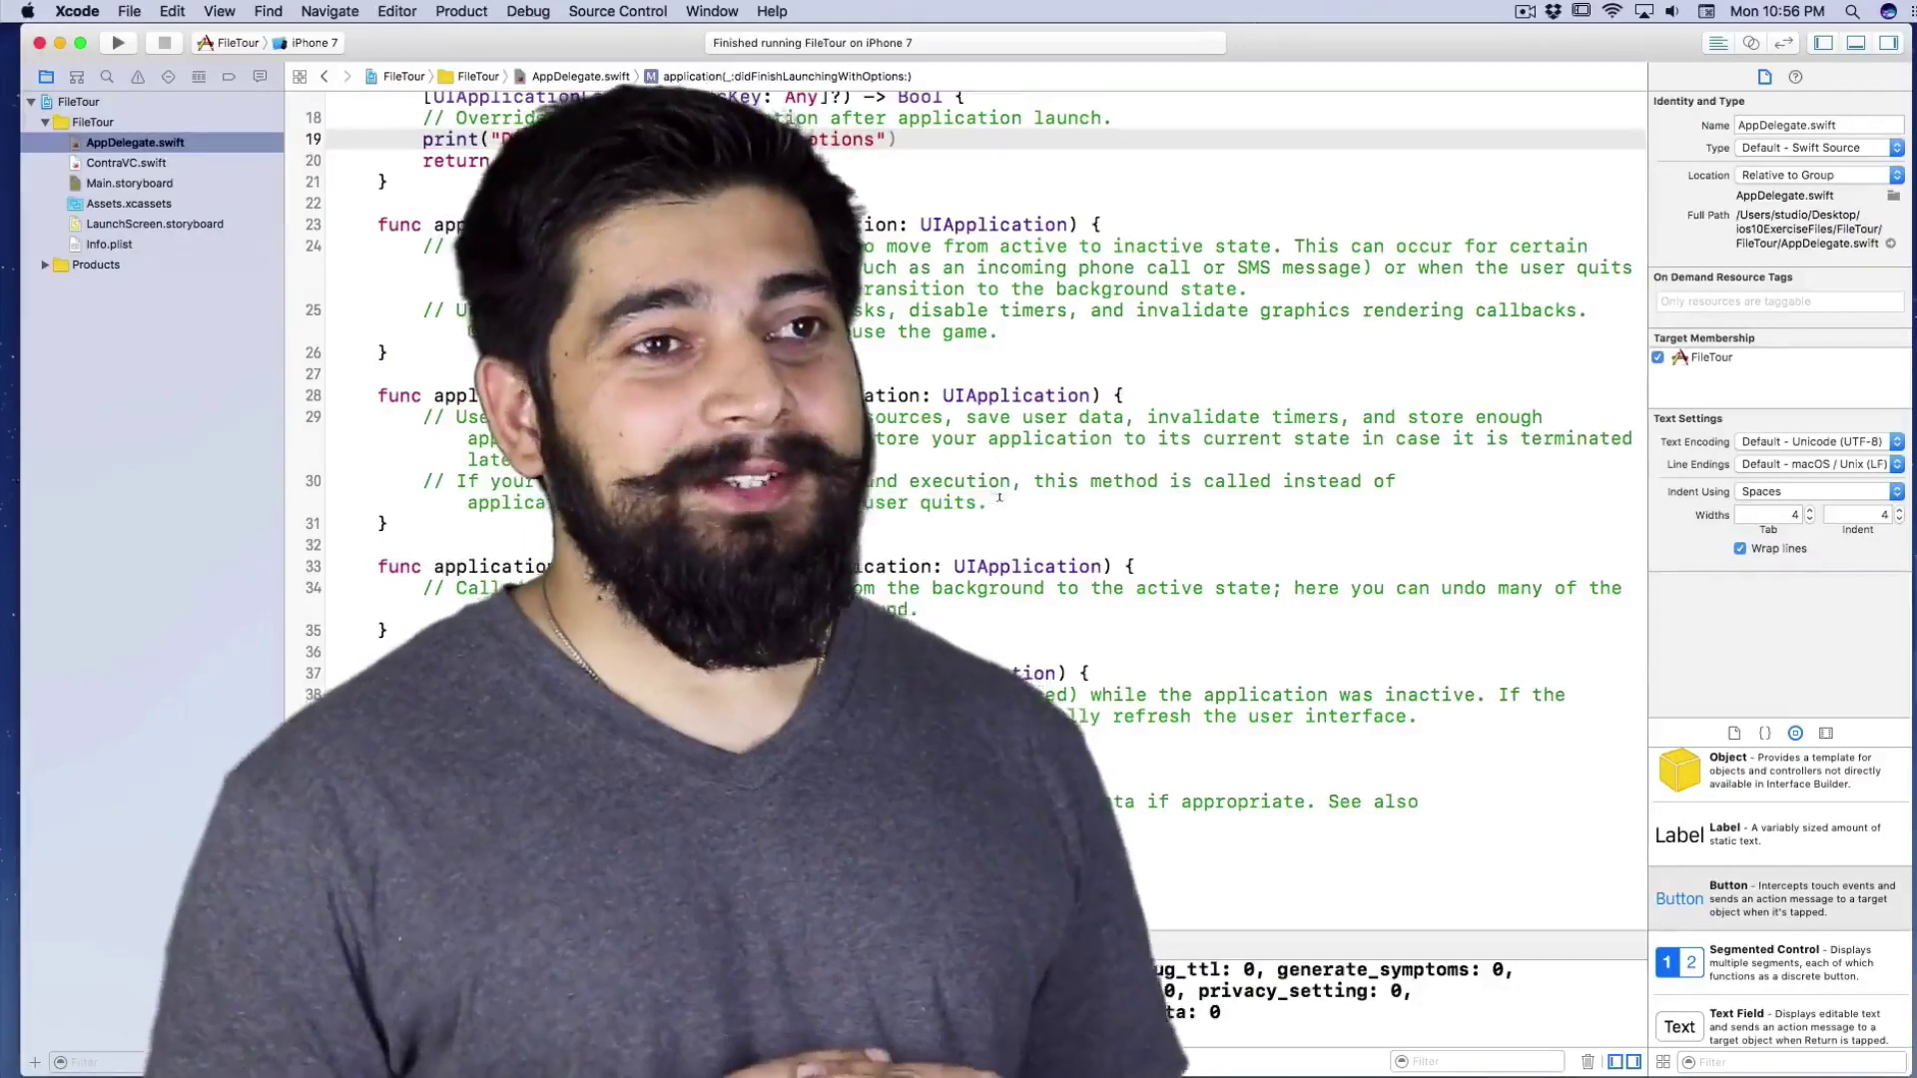
Step: Start a print line in applicationDidEnterBackground and accept the pickerView.isHidden completion
click(1078, 510)
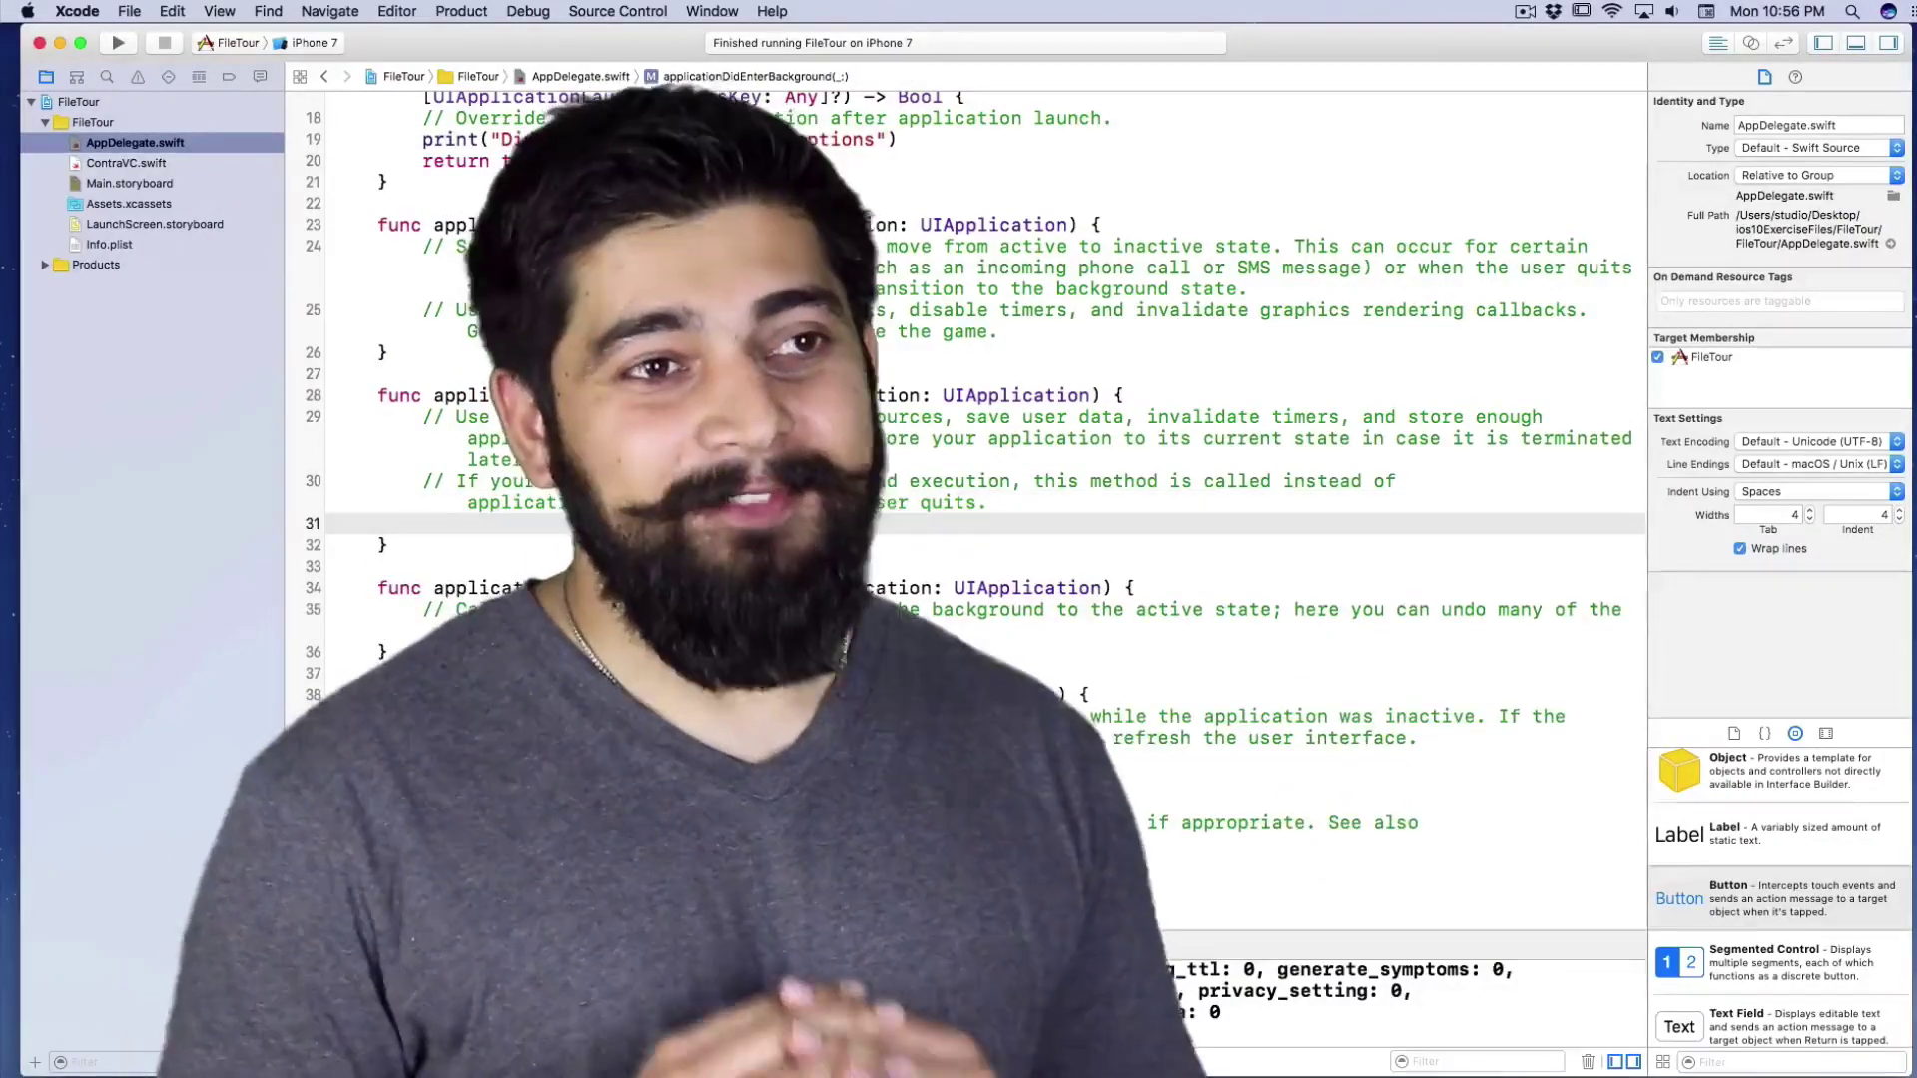
text(pr)
key(Return)
text(print(")
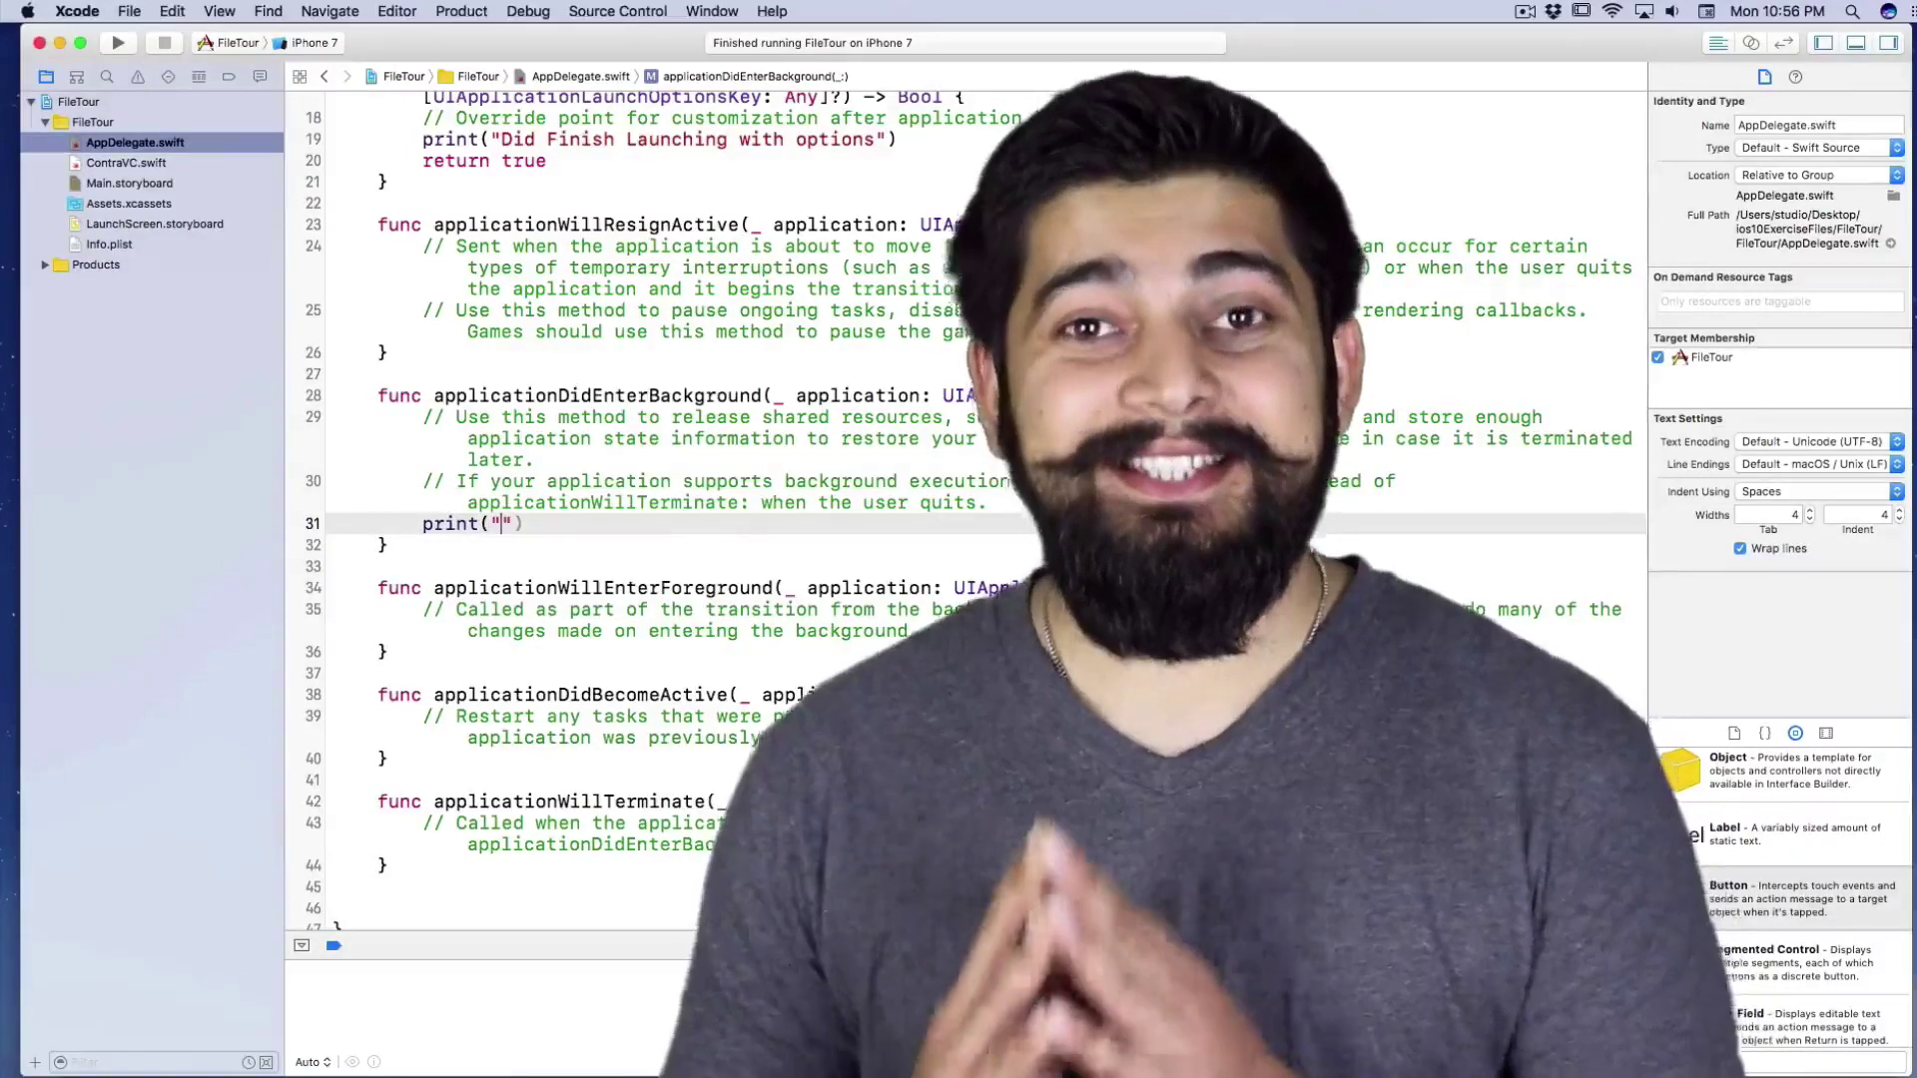
text(Application)
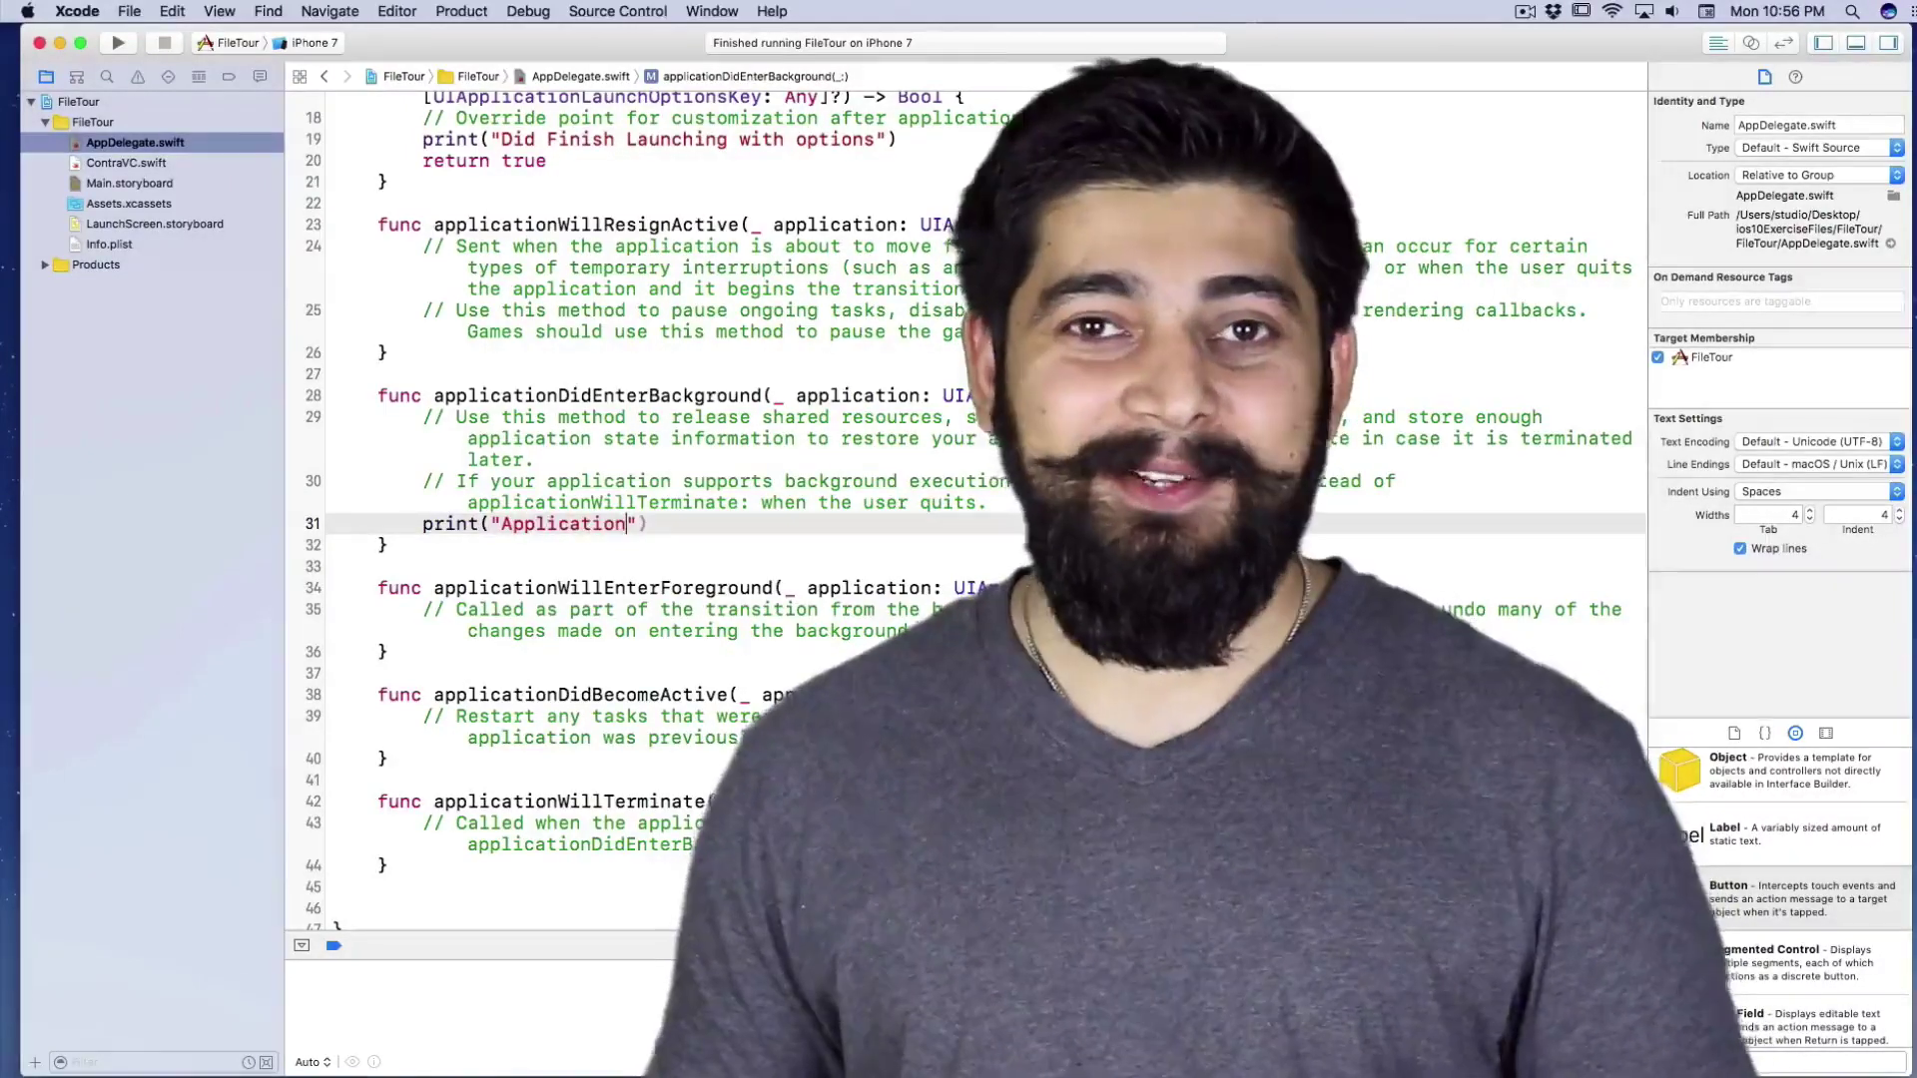
text( did Enter in Backg)
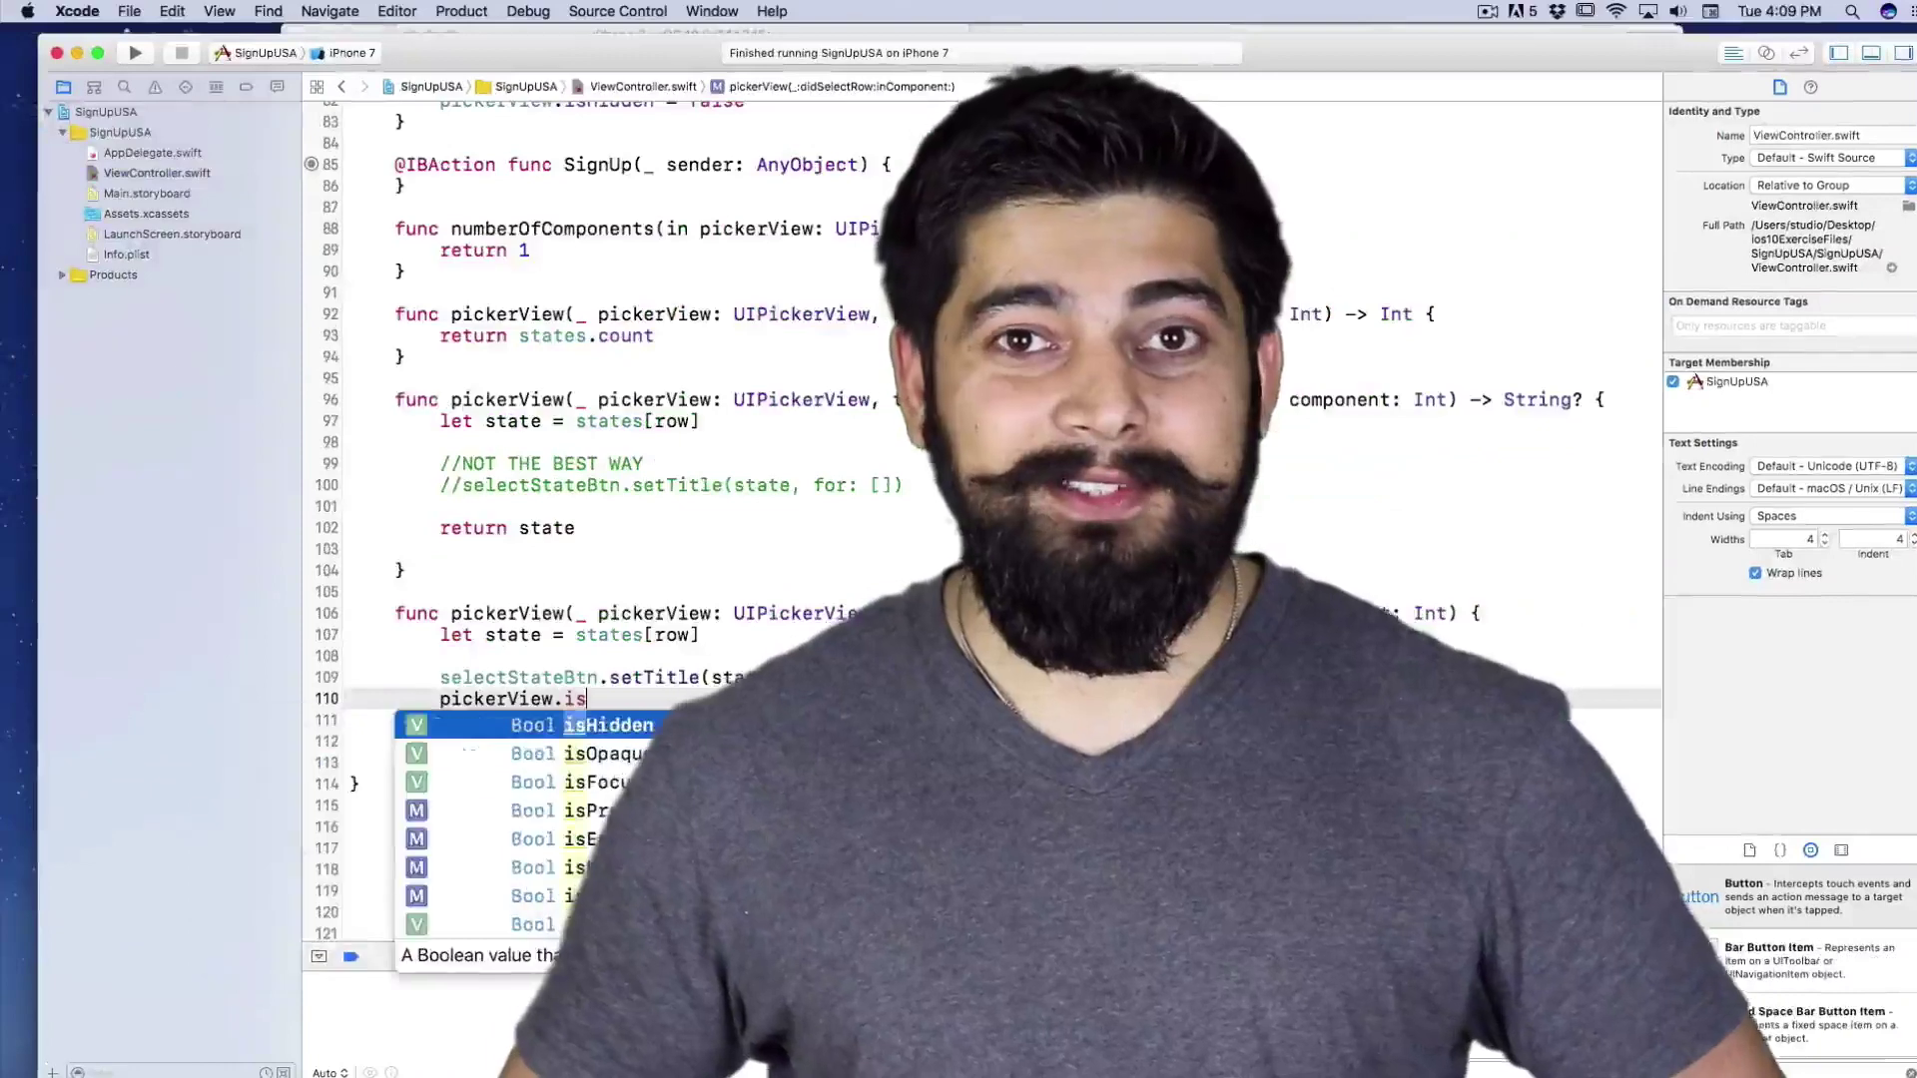
key(Return)
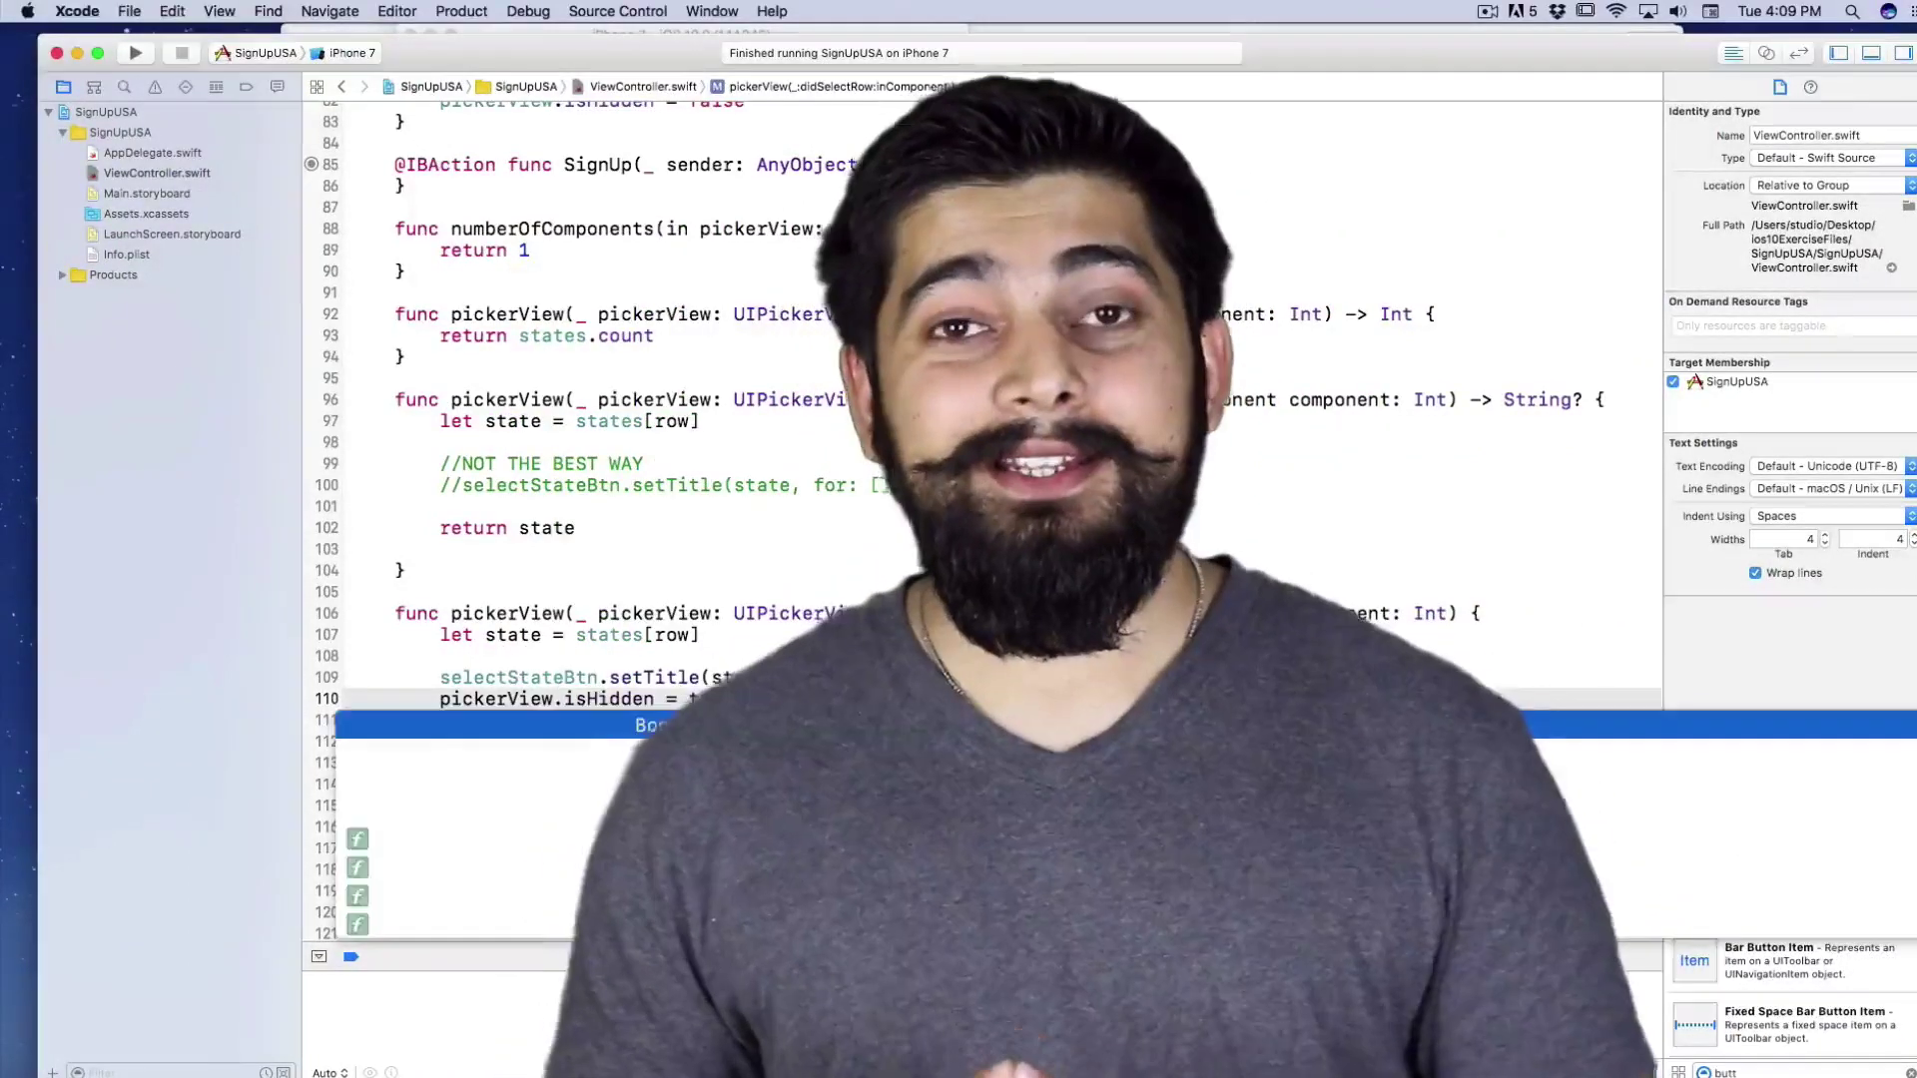
text(= true)
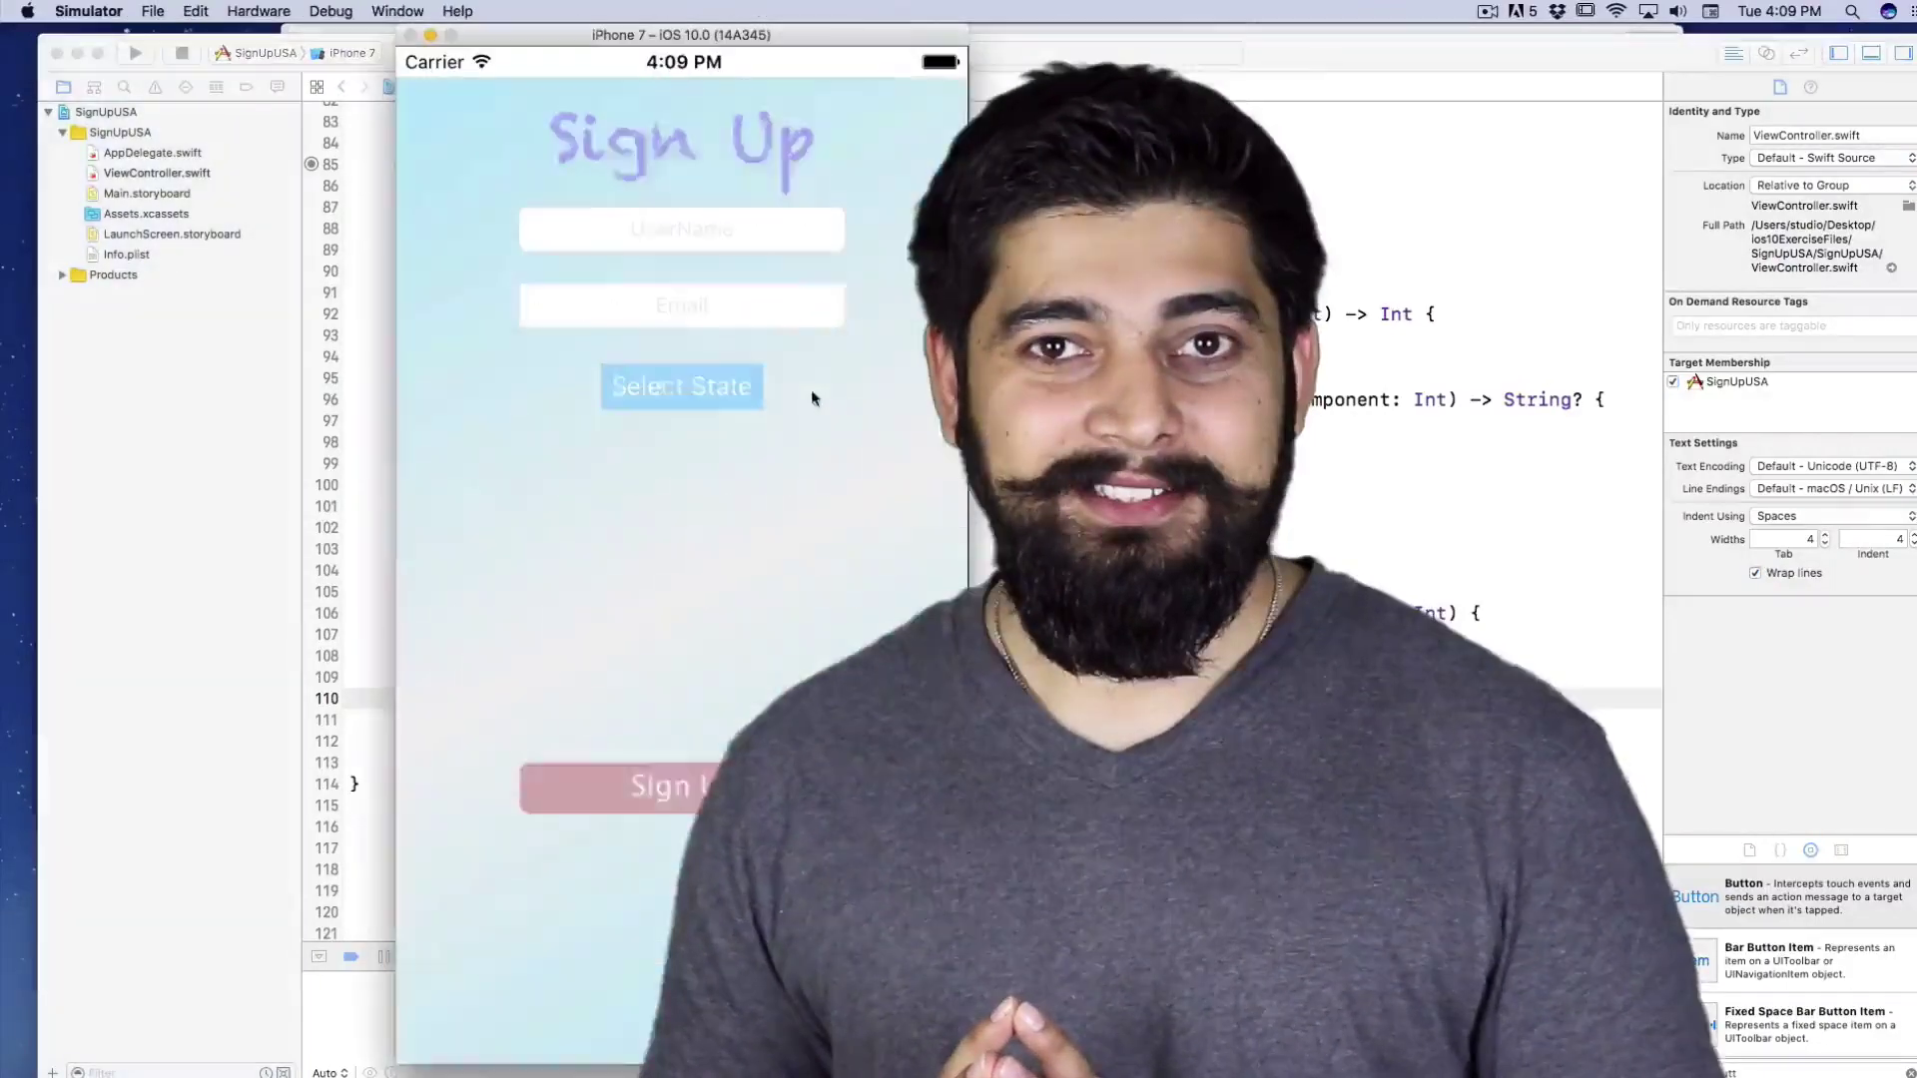
Step: Choose Hawaii in the sign-up app's state picker, then dismiss the logo's fill colour picker
click(743, 393)
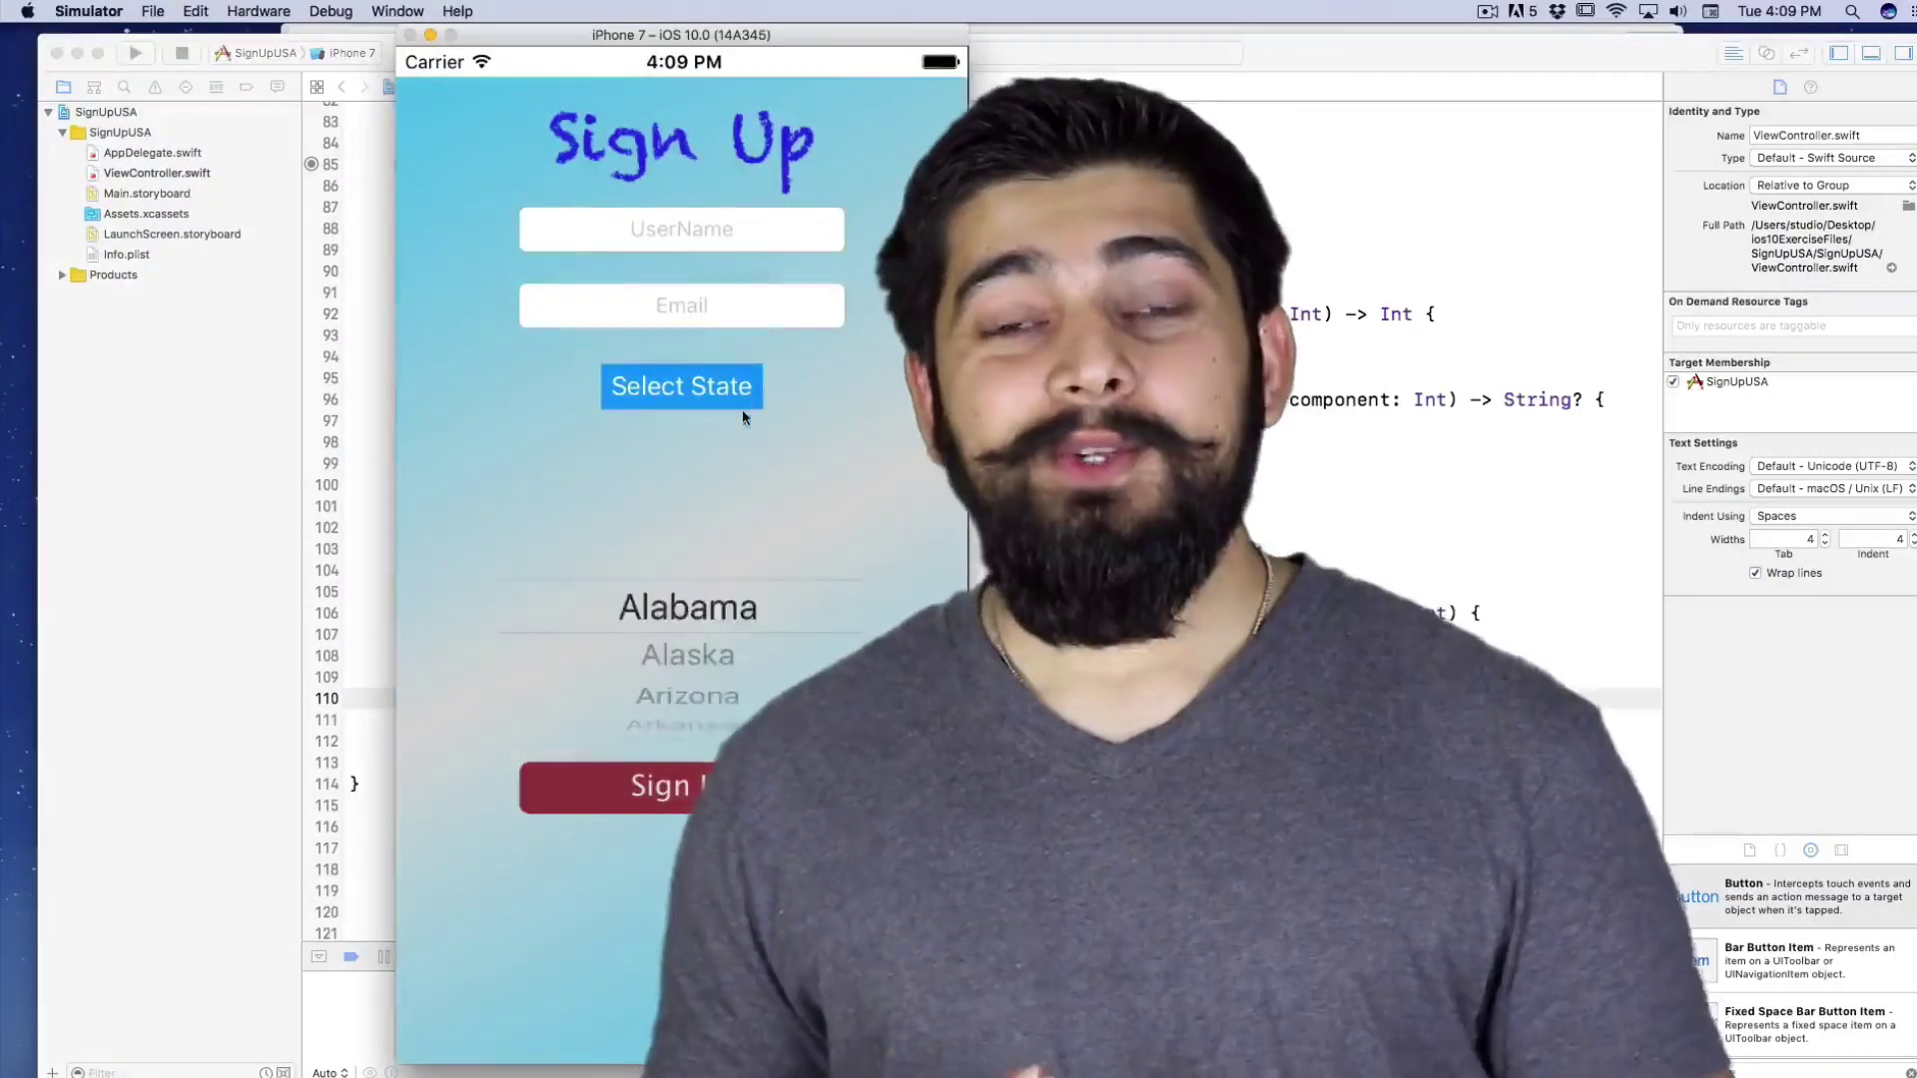
scroll(690, 599, down, 5)
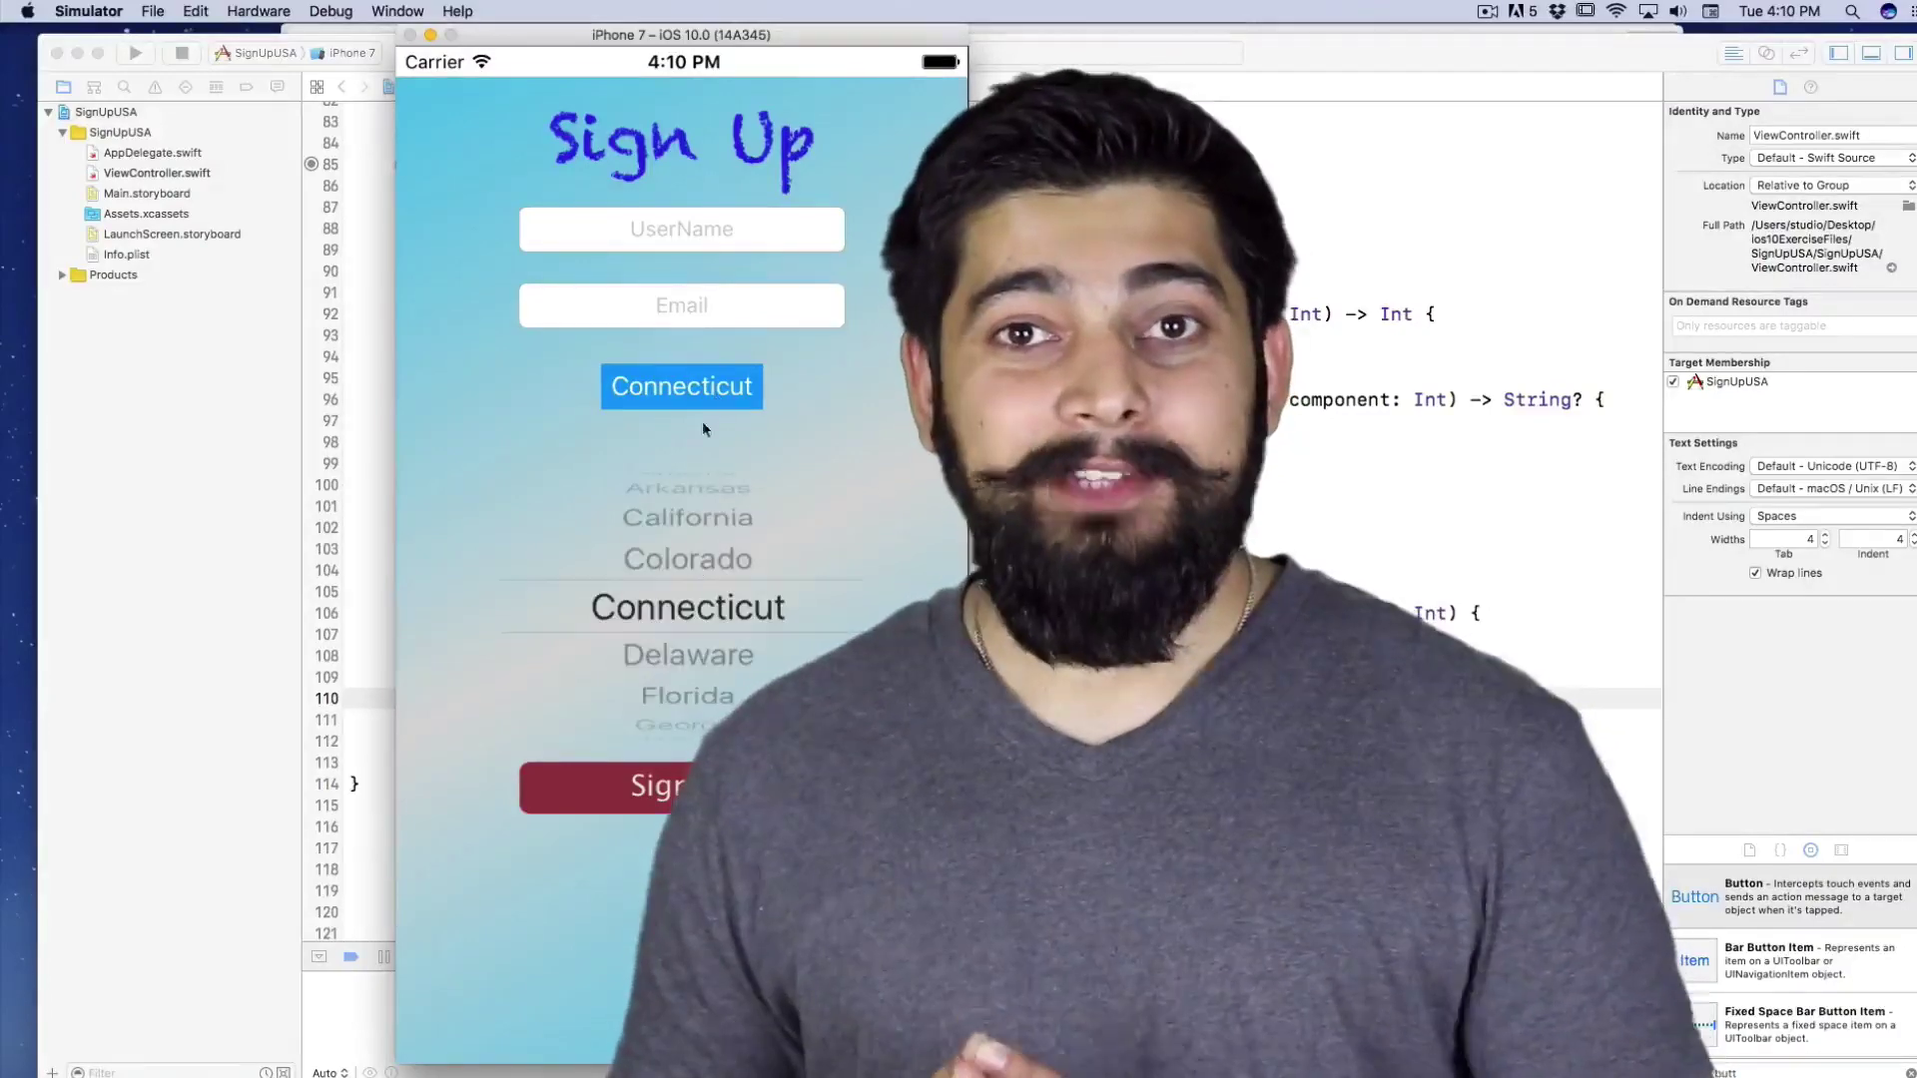
scroll(732, 513, down, 1)
click(732, 510)
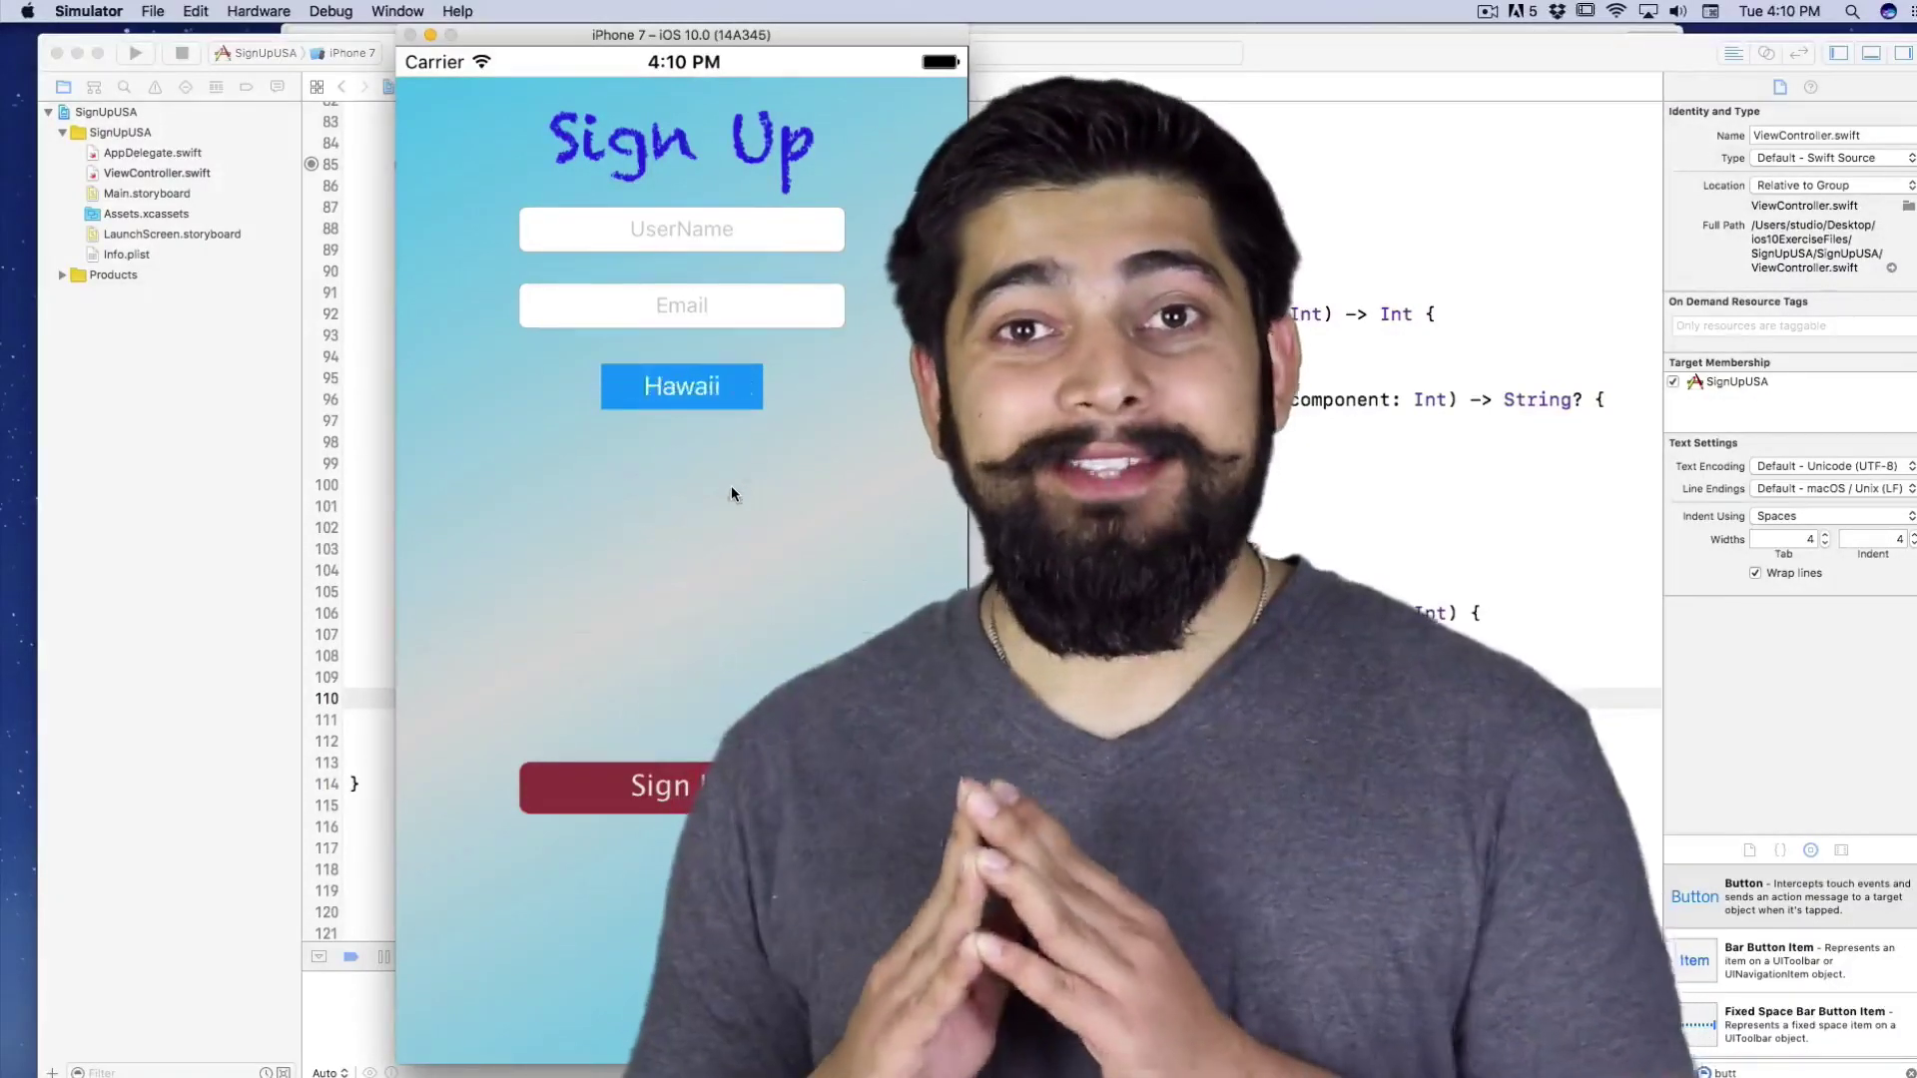
scroll(691, 684, down, 8)
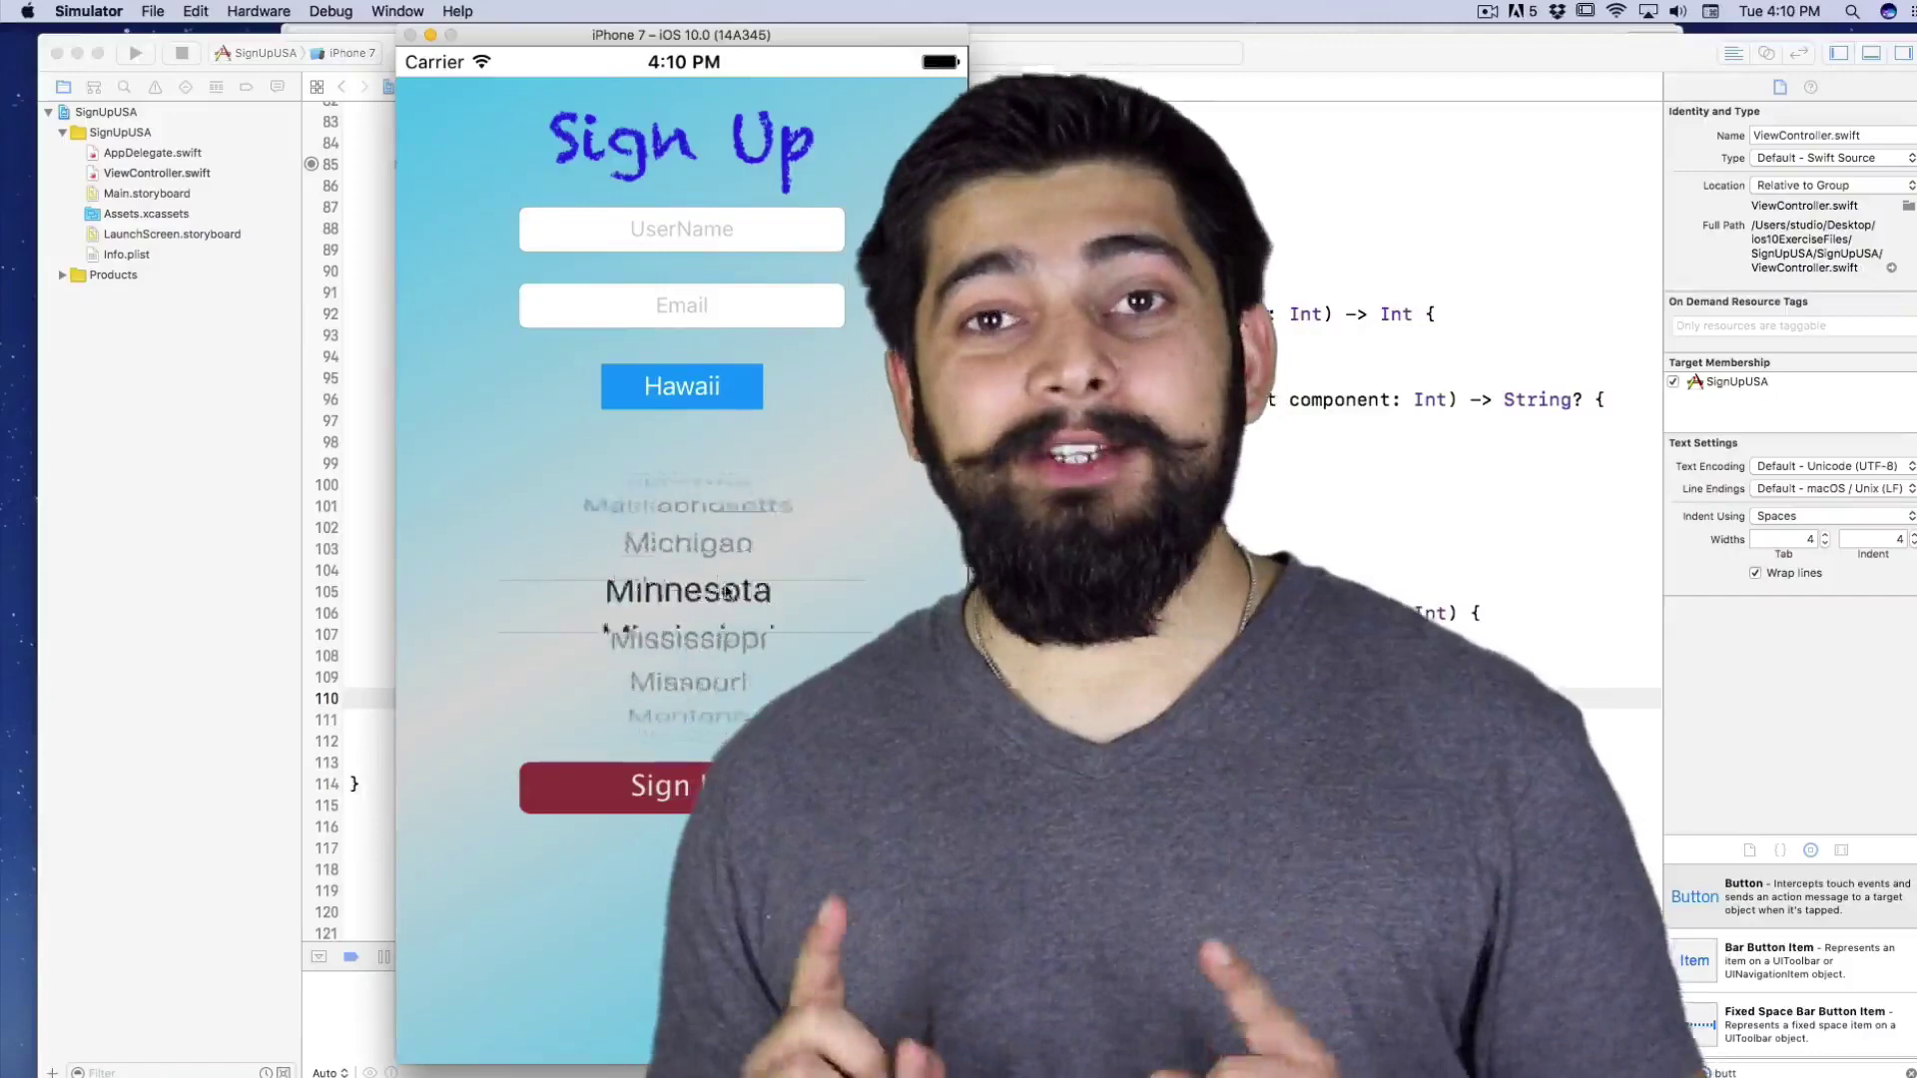
scroll(697, 659, down, 5)
scroll(702, 633, down, 2)
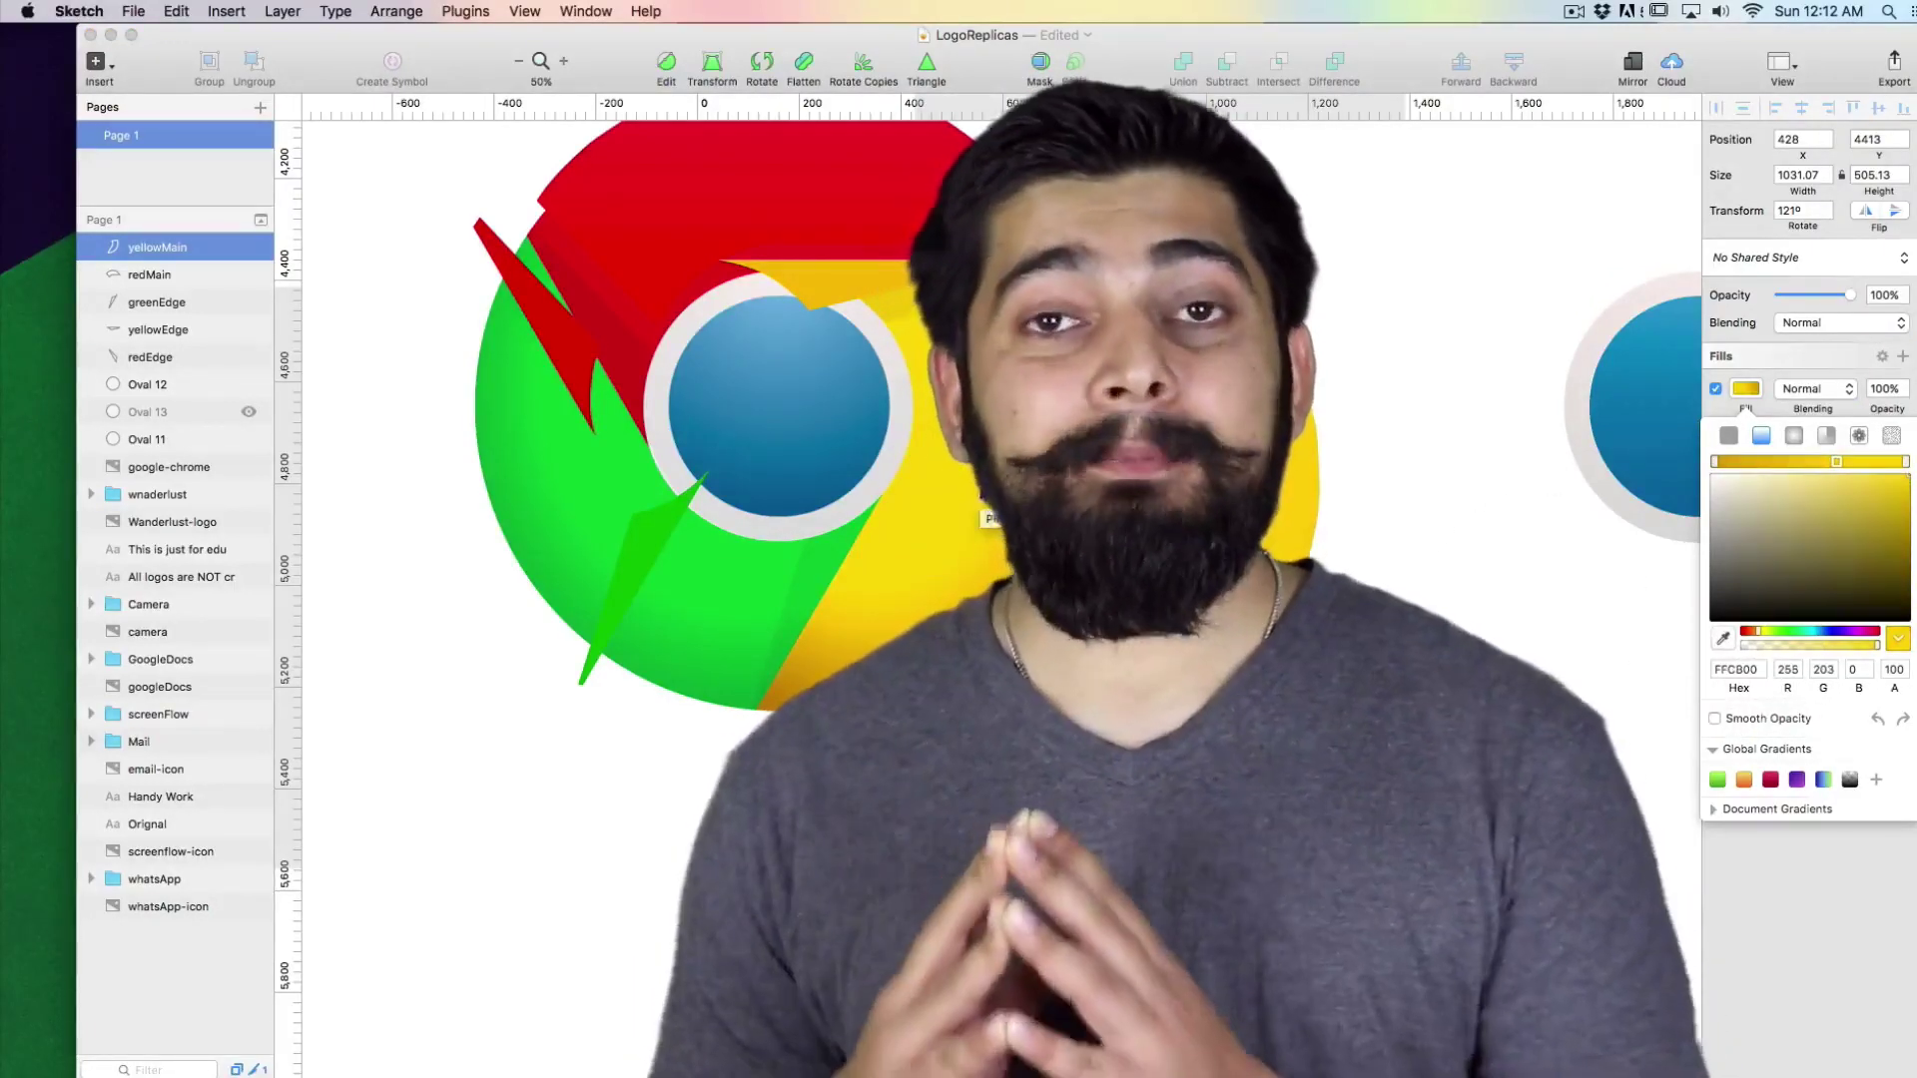
click(1404, 418)
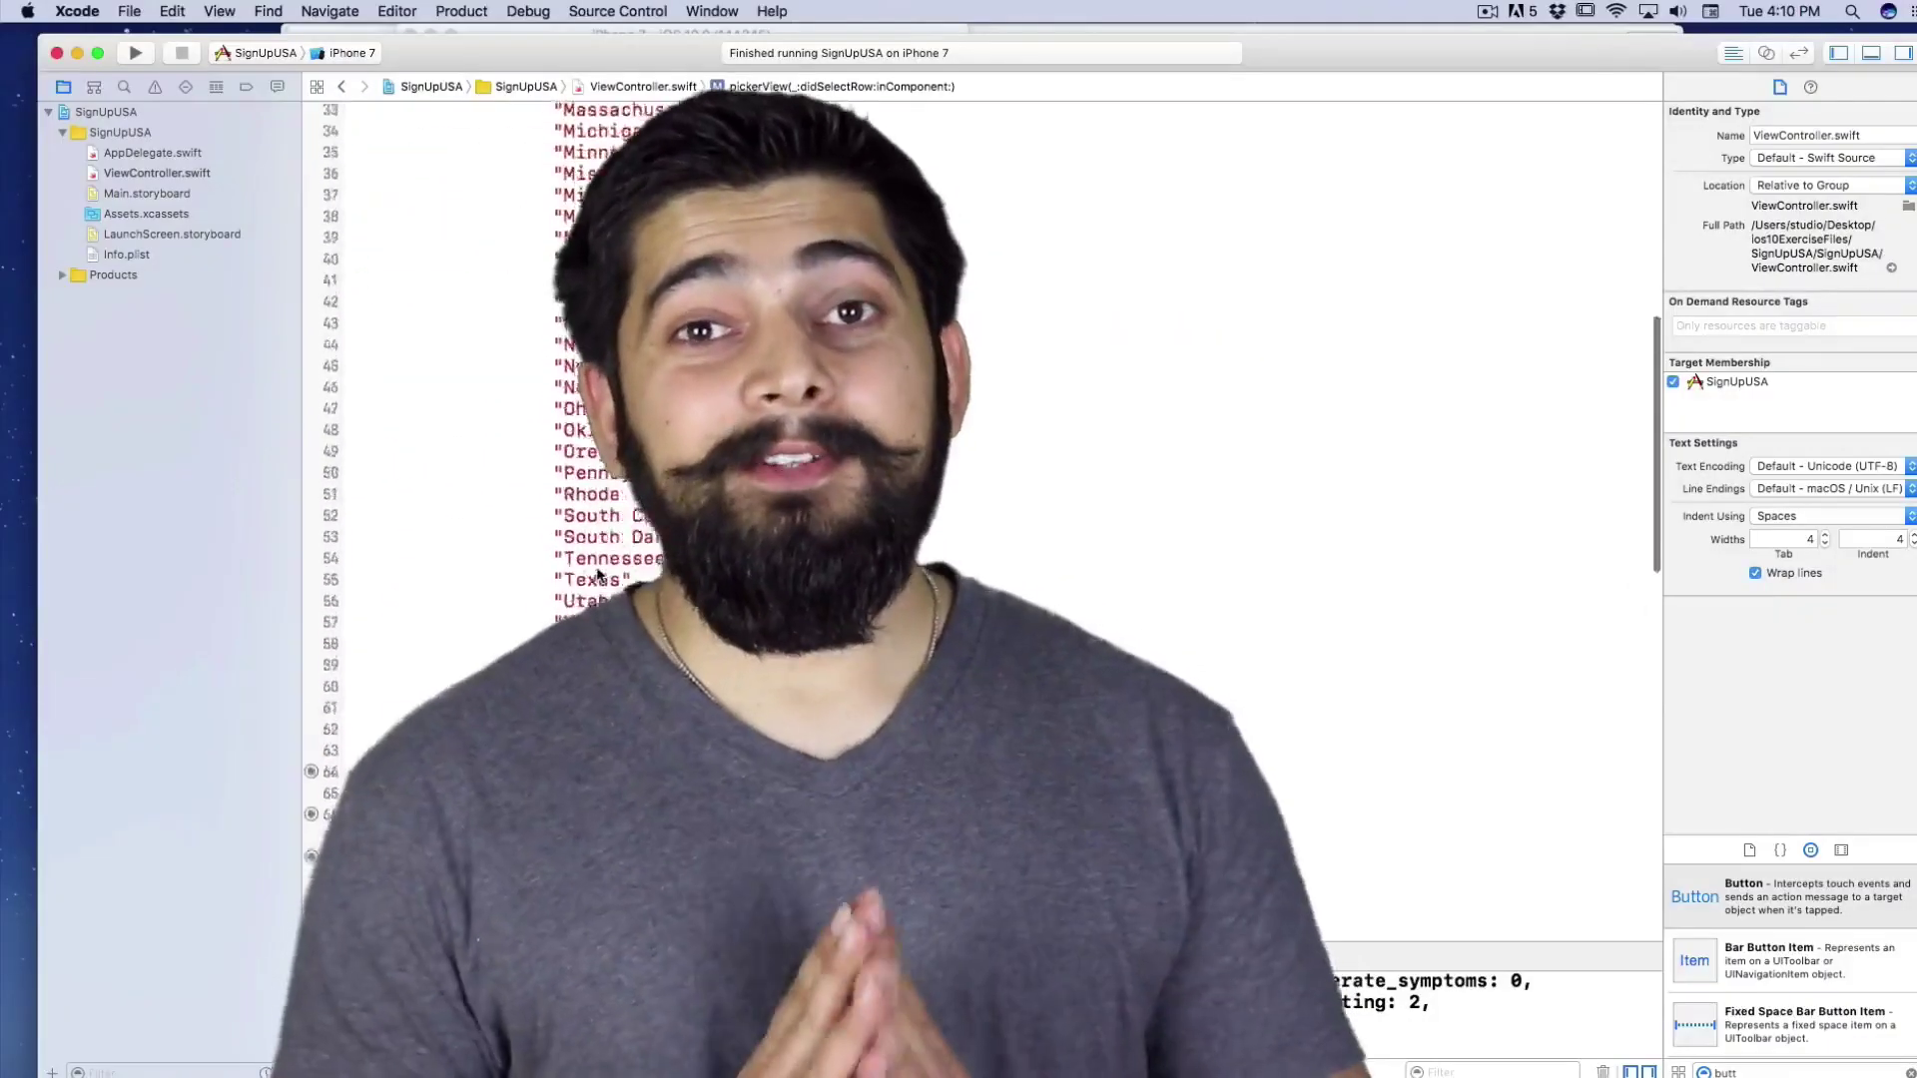
scroll(599, 577, down, 7)
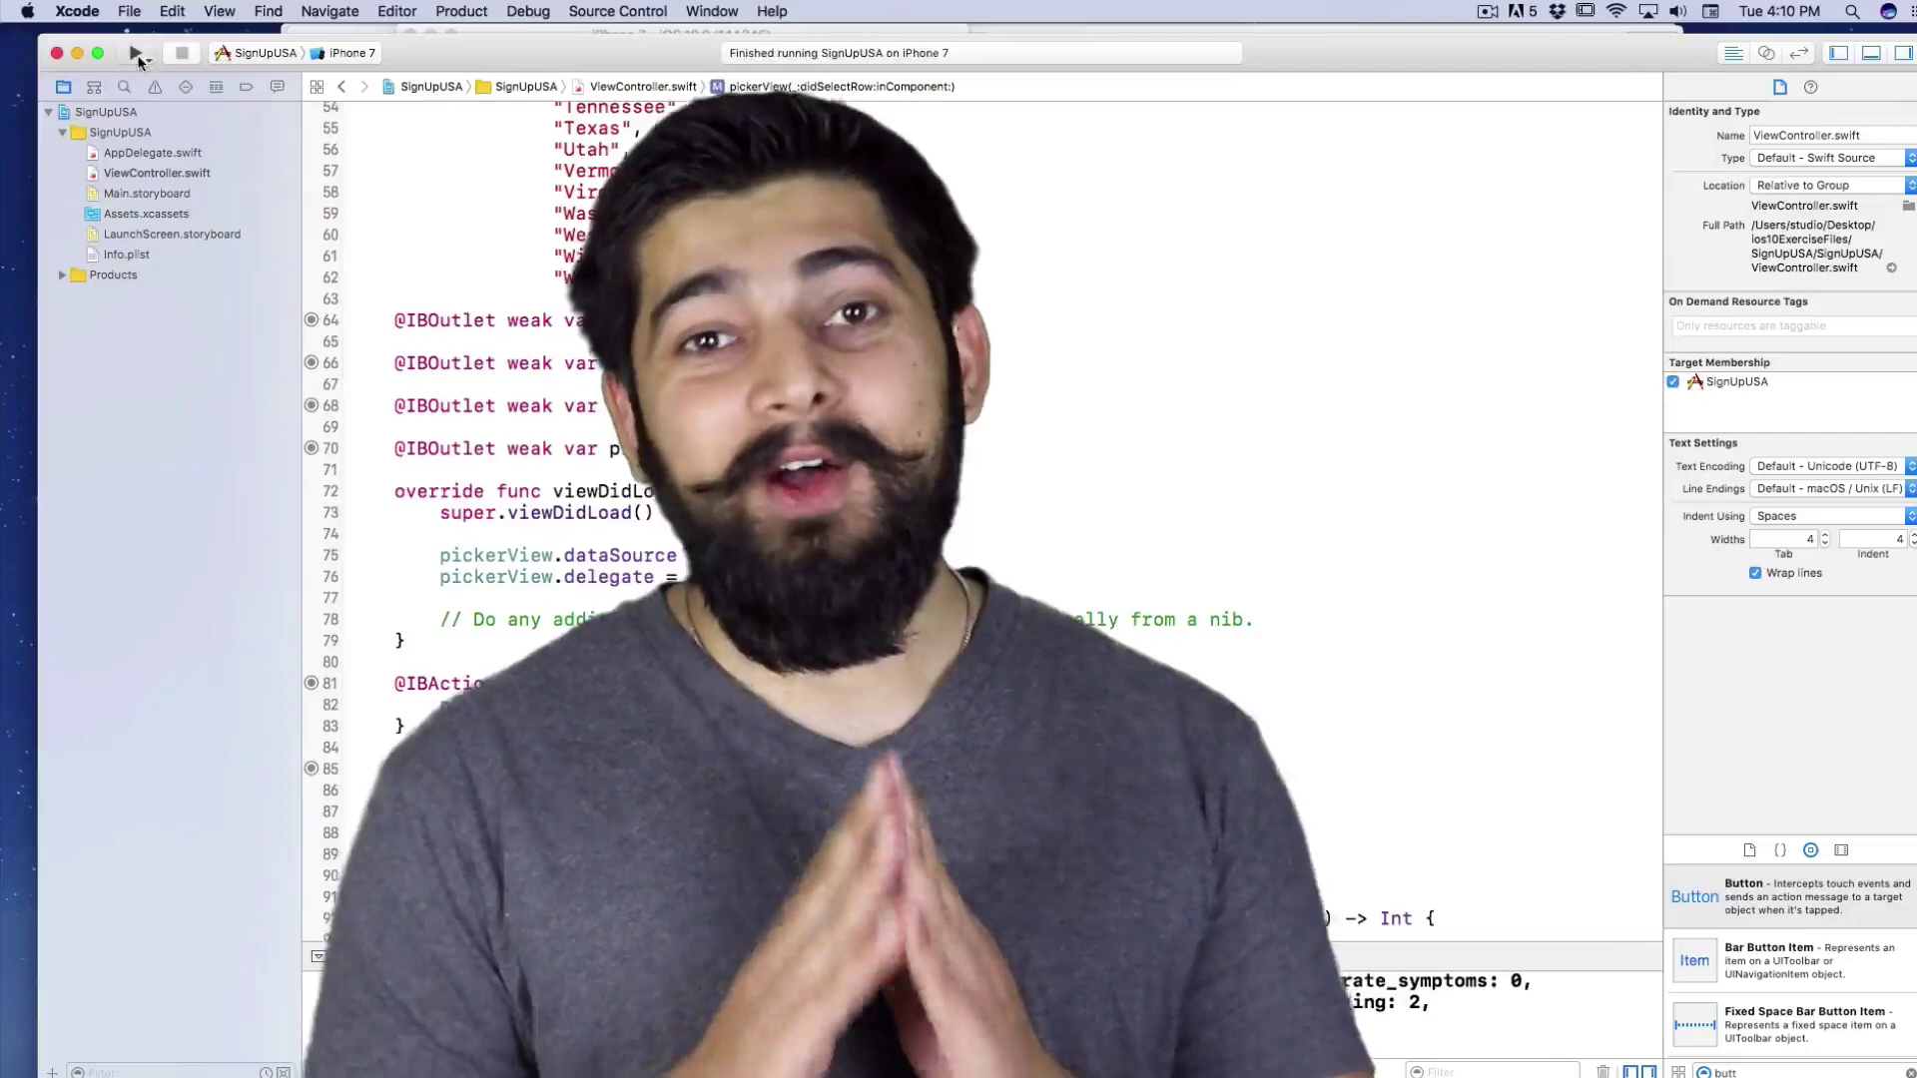
Step: Build and run SignUpUSA on the iPhone 7 simulator
click(135, 55)
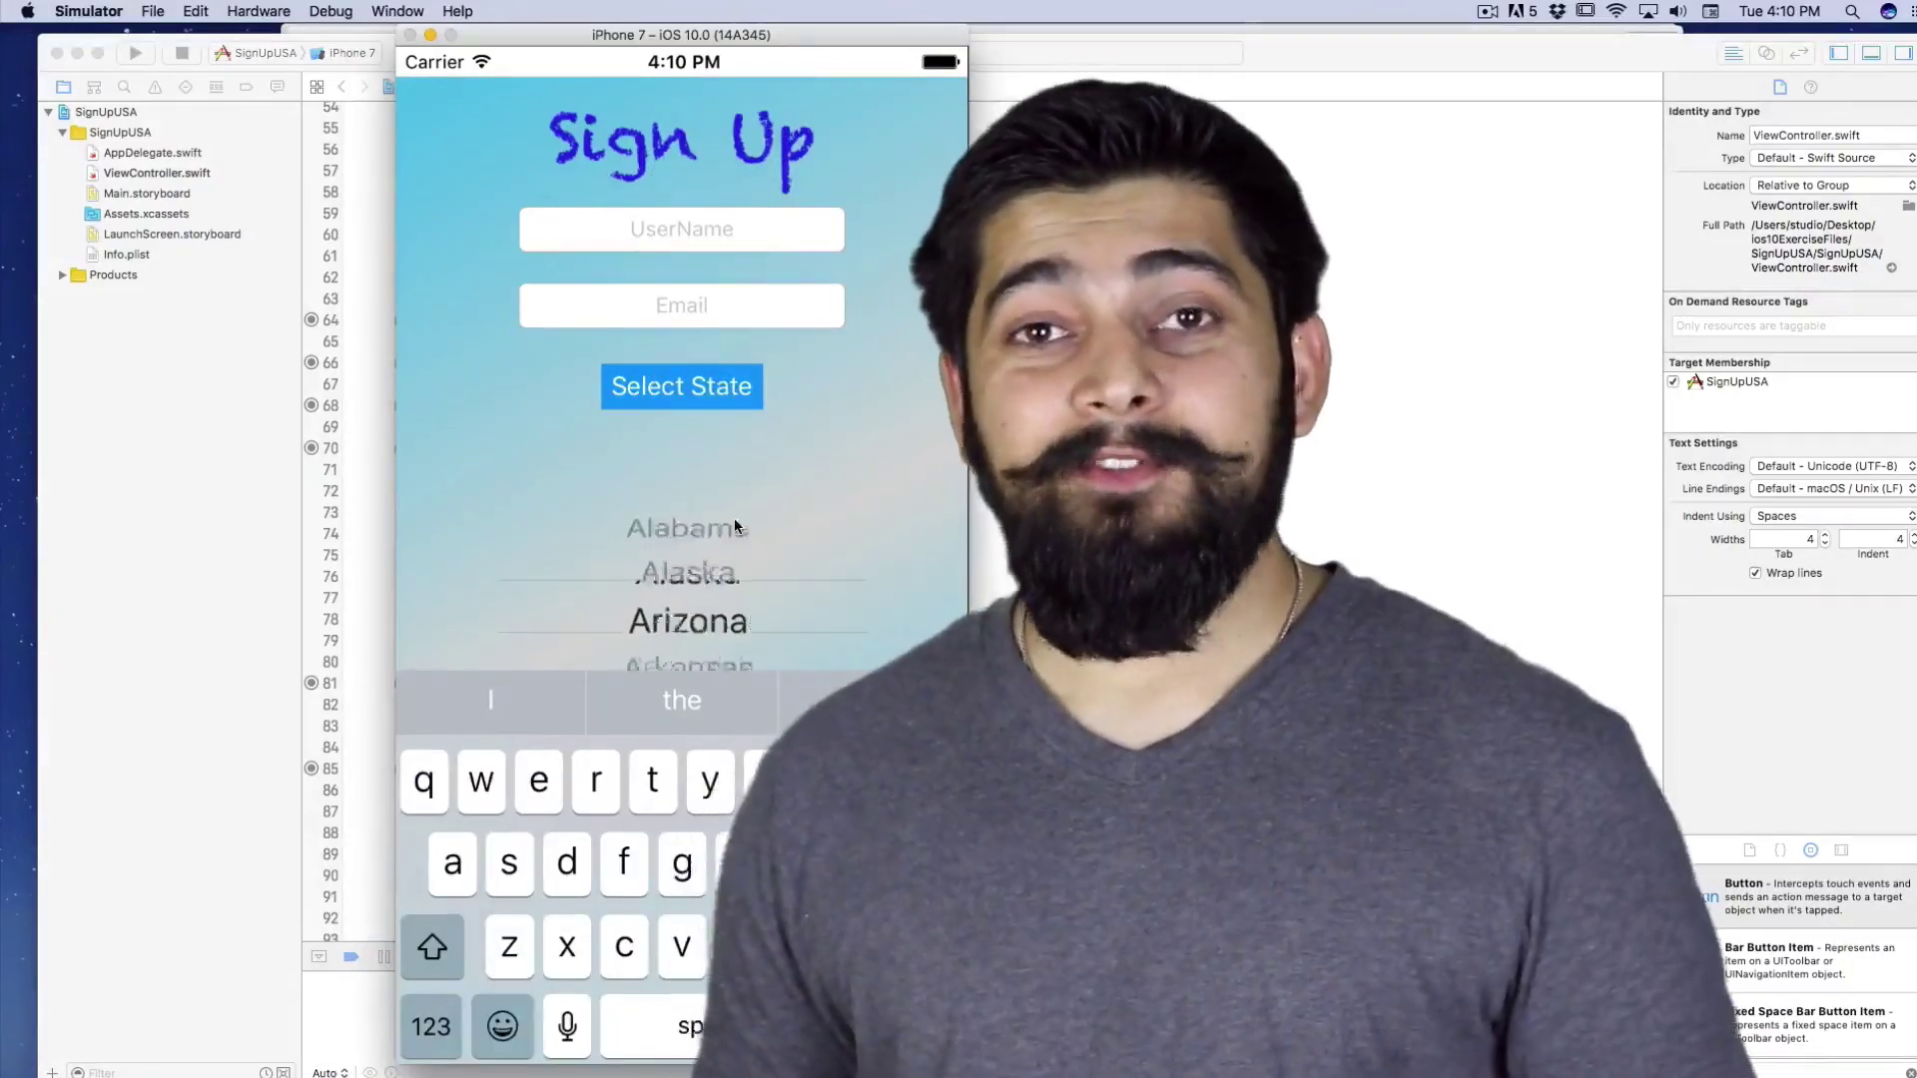
scroll(688, 599, down, 5)
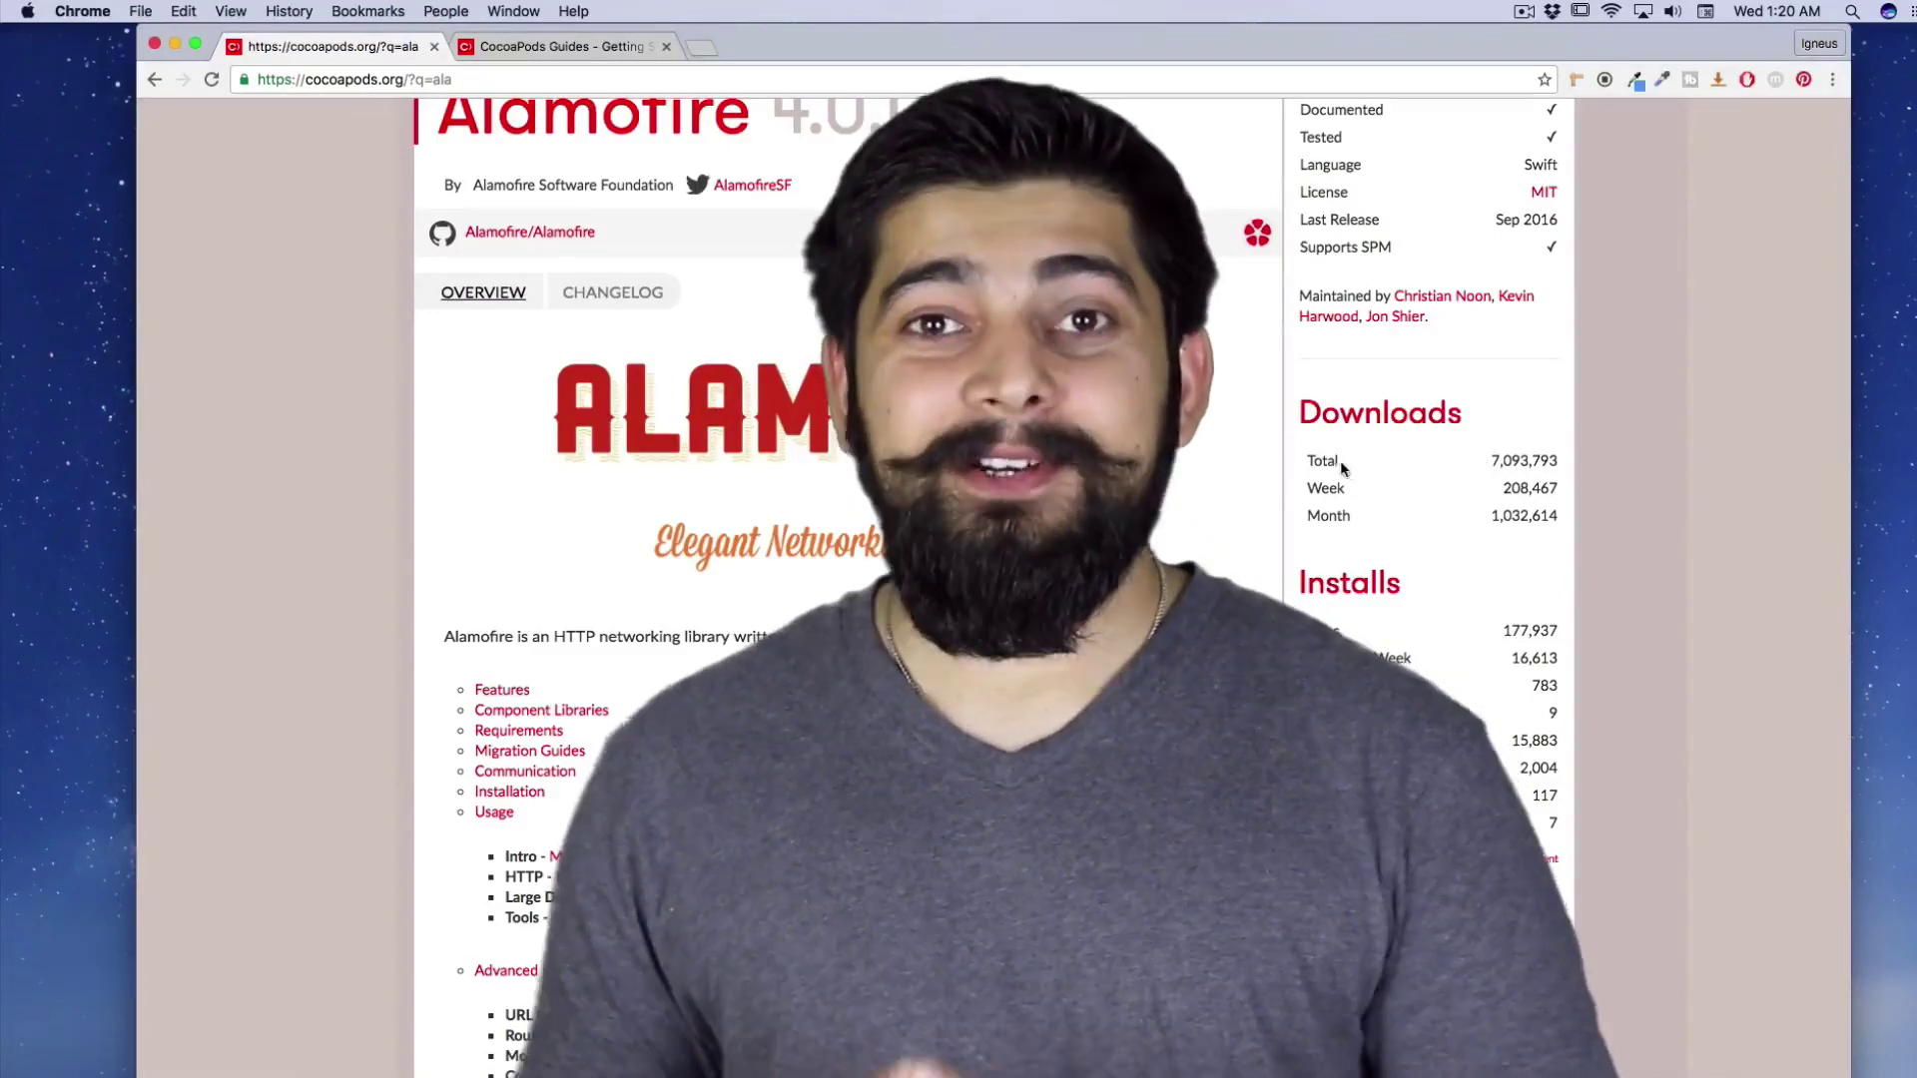
drag(1322, 449, 1558, 489)
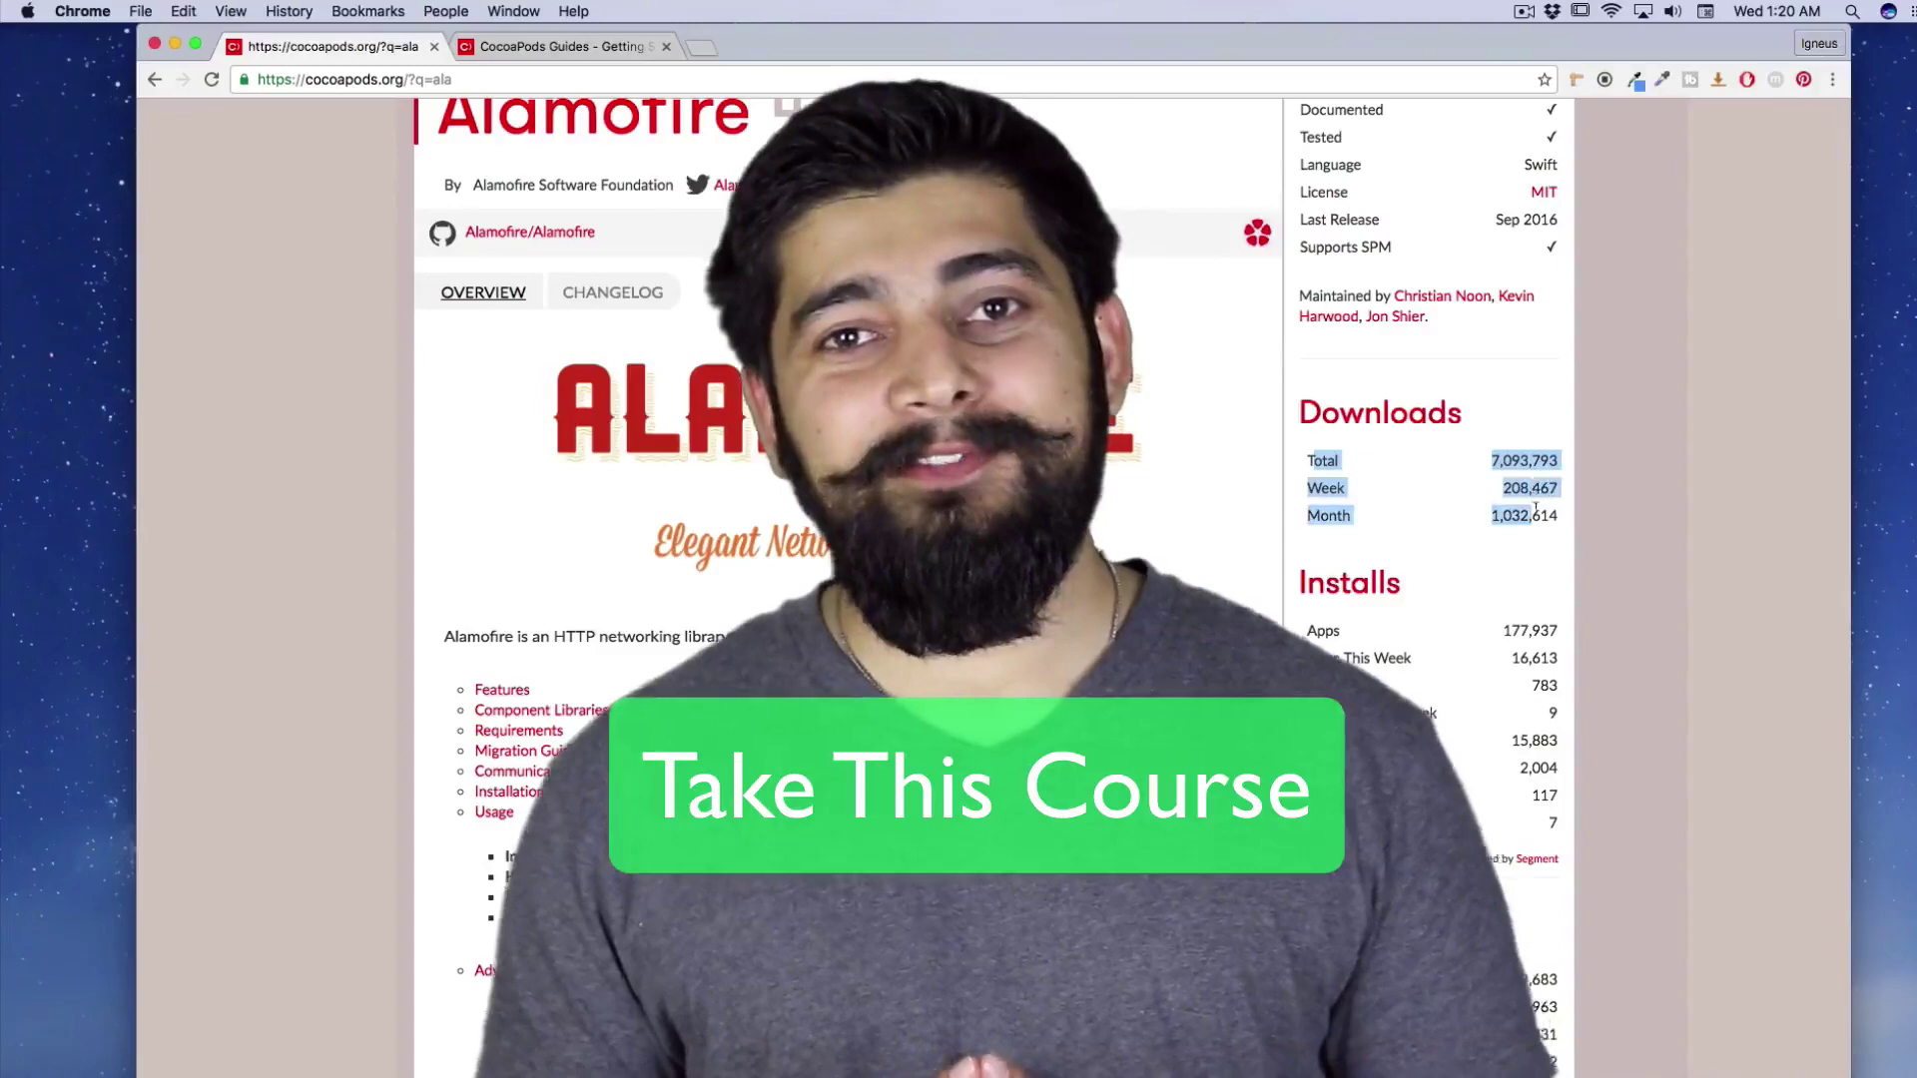
click(1498, 448)
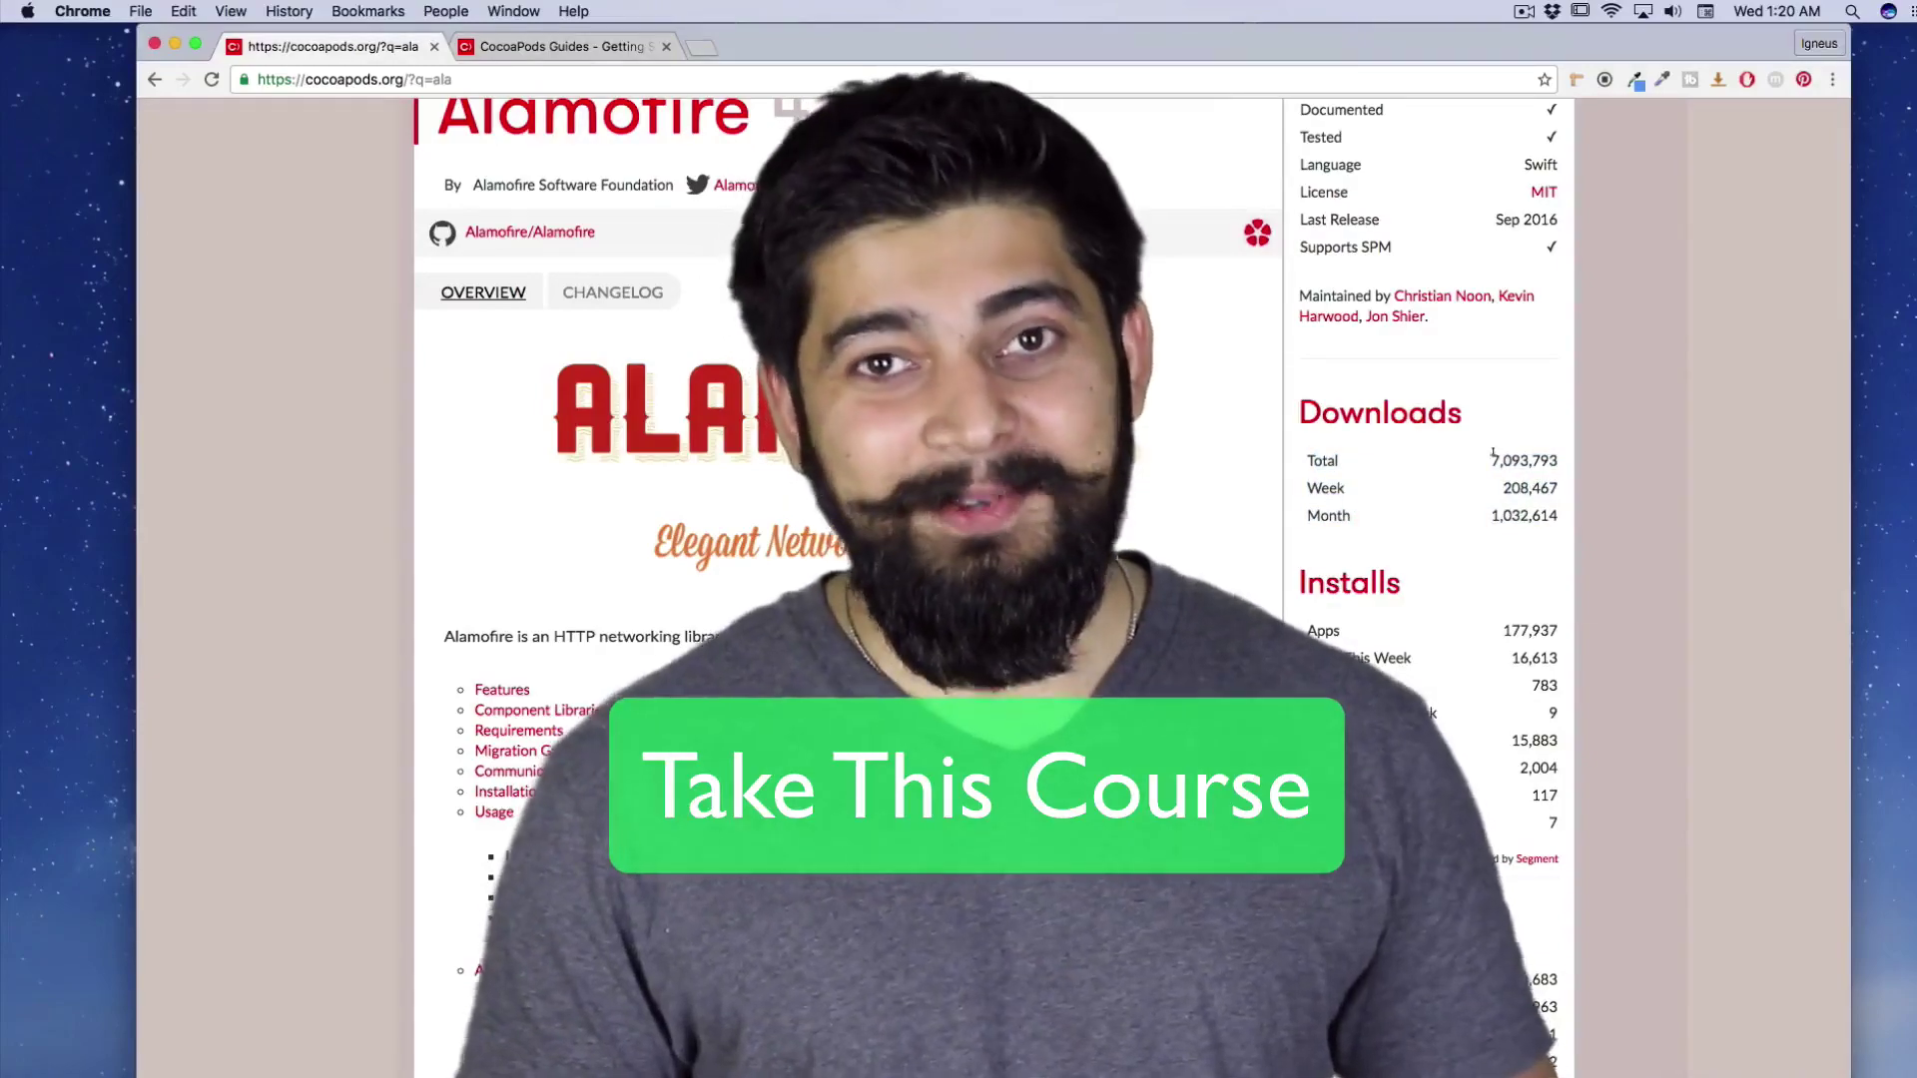